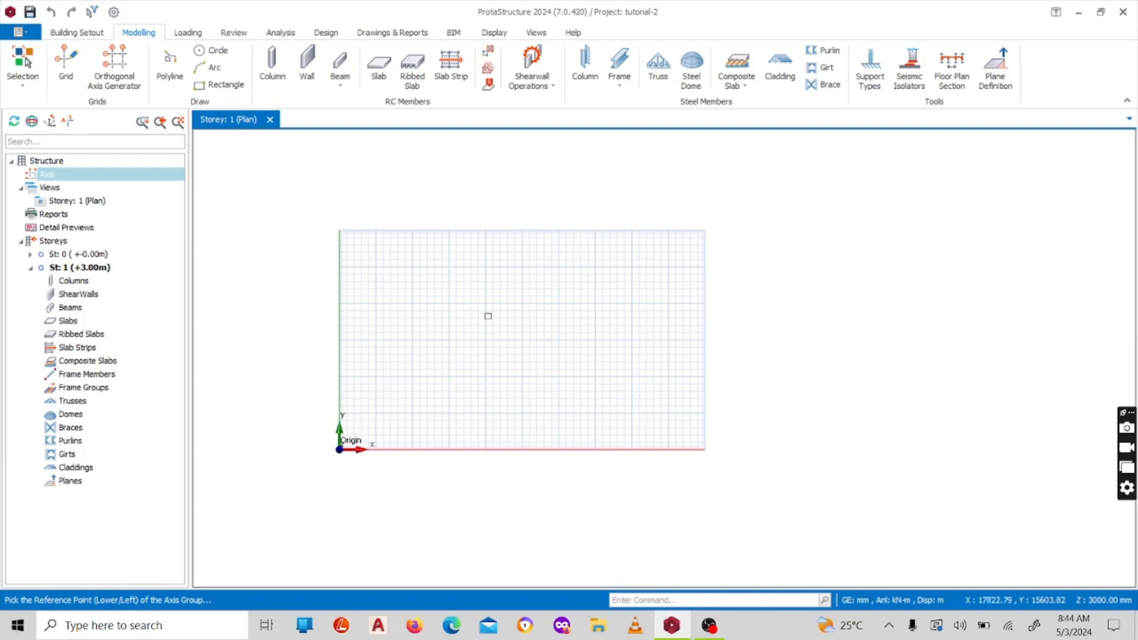
{"action": "scroll", "coordinate": [497, 308], "scroll_direction": "up", "scroll_amount": 2}
{"action": "scroll", "coordinate": [415, 279], "scroll_direction": "down", "scroll_amount": 4}
{"action": "scroll", "coordinate": [427, 297], "scroll_direction": "up", "scroll_amount": 4}
{"action": "scroll", "coordinate": [437, 320], "scroll_direction": "down", "scroll_amount": 2}
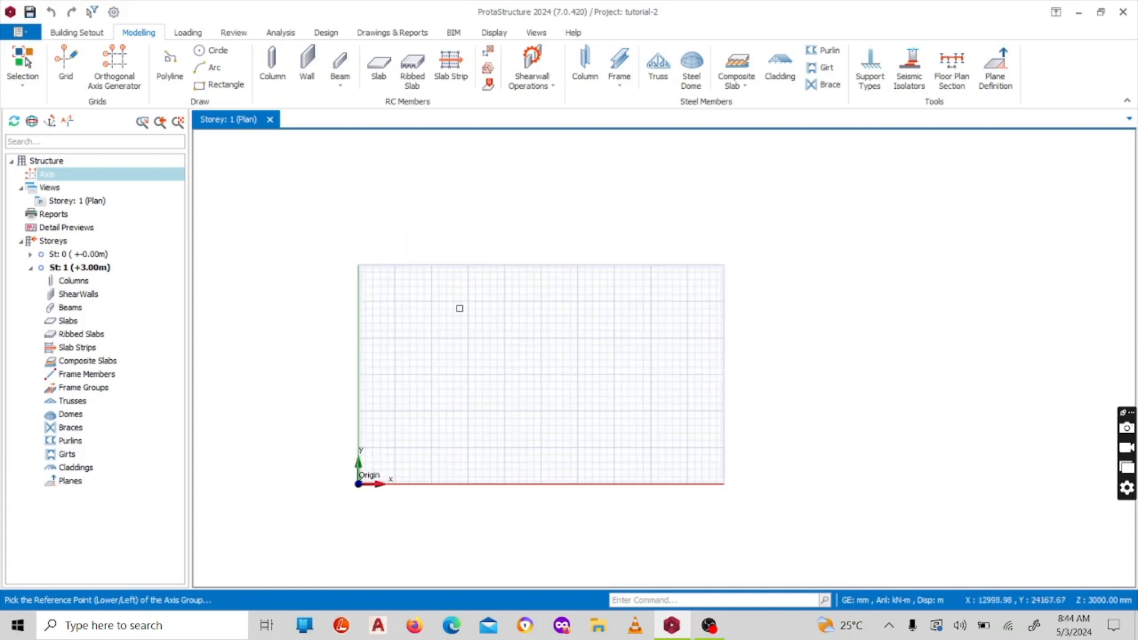
{"action": "scroll", "coordinate": [439, 315], "scroll_direction": "up", "scroll_amount": 3}
{"action": "scroll", "coordinate": [417, 339], "scroll_direction": "down", "scroll_amount": 3}
{"action": "scroll", "coordinate": [422, 332], "scroll_direction": "up", "scroll_amount": 3}
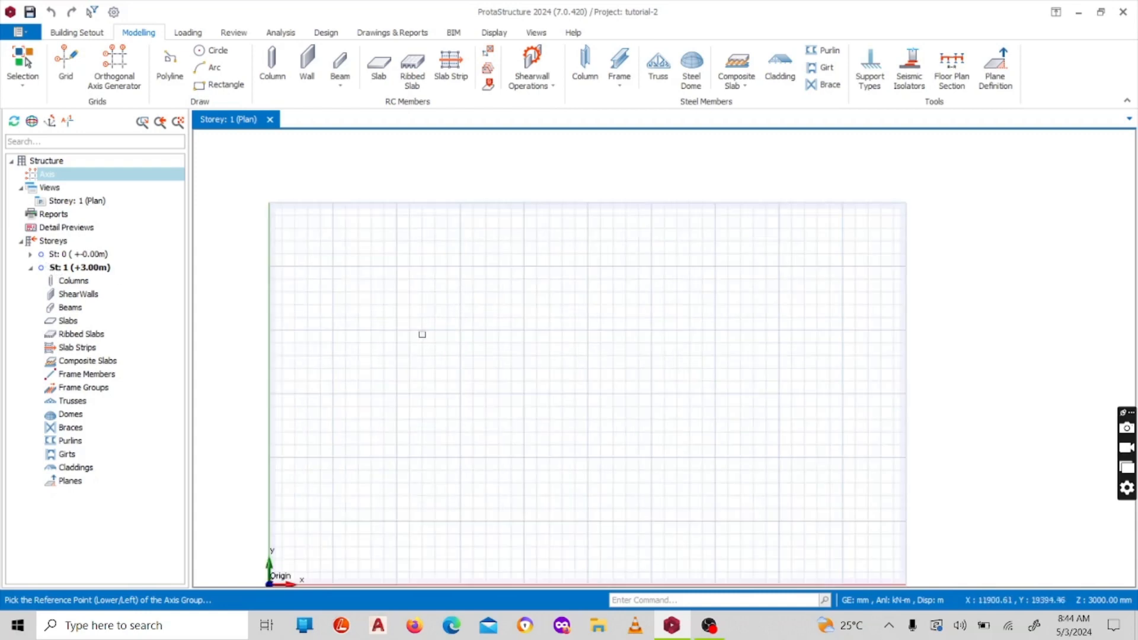
{"action": "scroll", "coordinate": [462, 300], "scroll_direction": "down", "scroll_amount": 4}
{"action": "scroll", "coordinate": [479, 331], "scroll_direction": "up", "scroll_amount": 3}
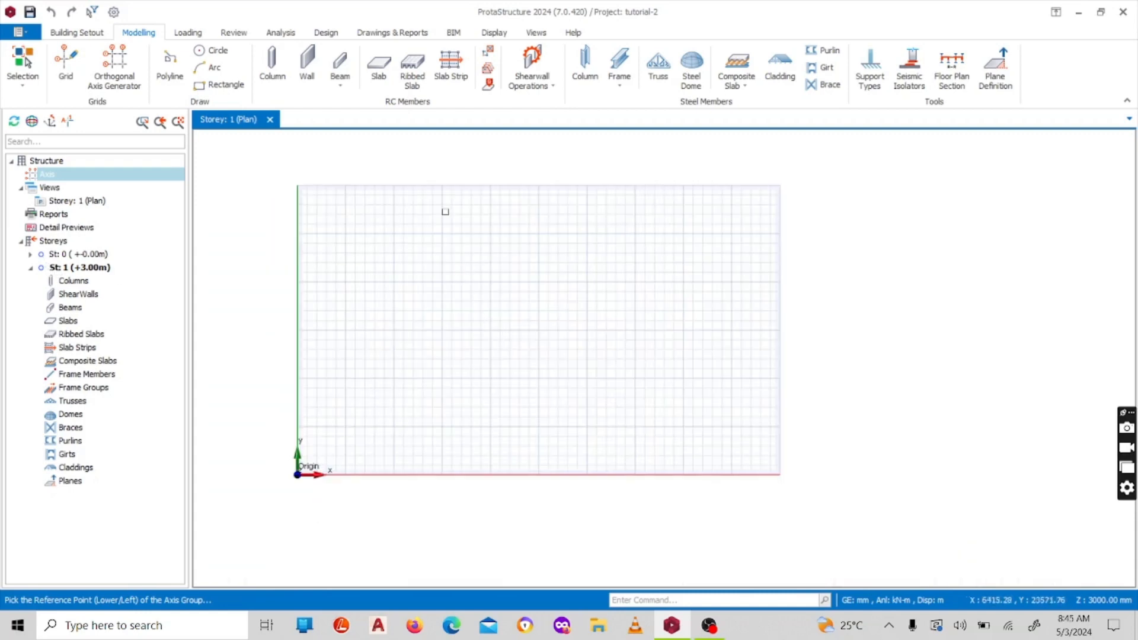
{"action": "left_click", "coordinate": [82, 33]}
{"action": "left_click", "coordinate": [136, 33]}
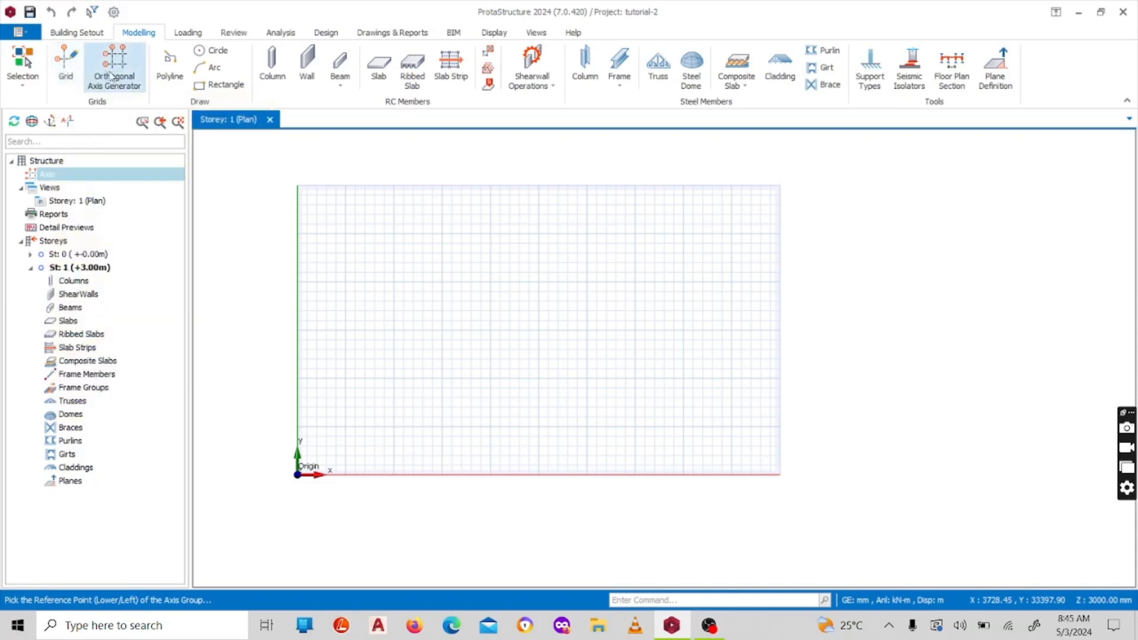
Insert a straight horizontal grid axis 4000 mm long, starting at about X 5000, Y 25000 in the Storey 1 plan
{"action": "left_click", "coordinate": [68, 66]}
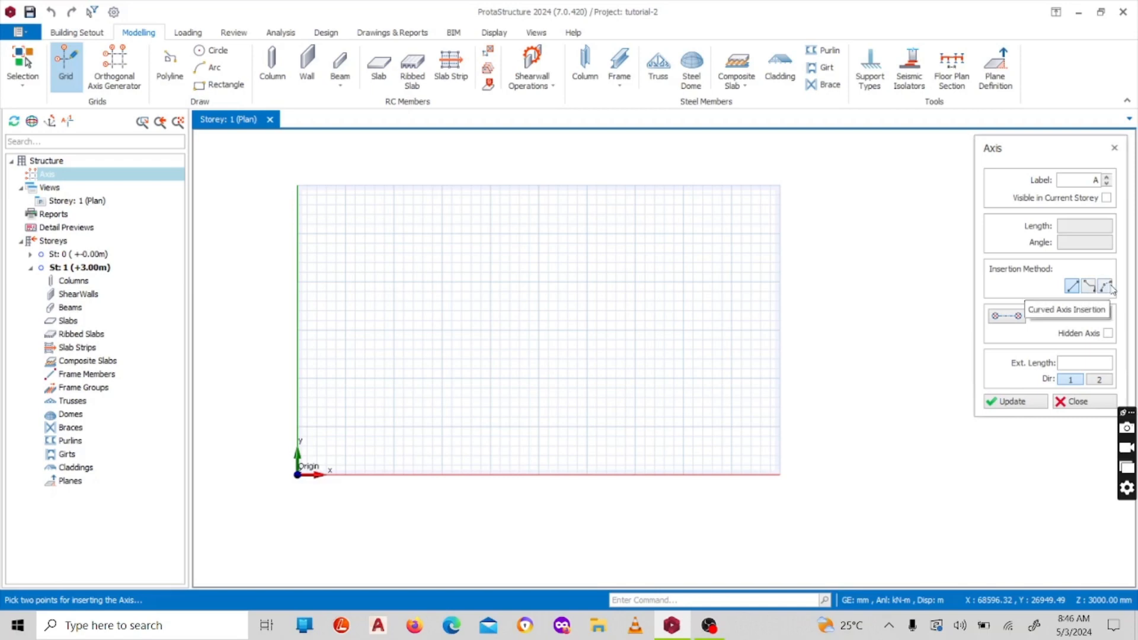
{"action": "left_click", "coordinate": [1071, 288]}
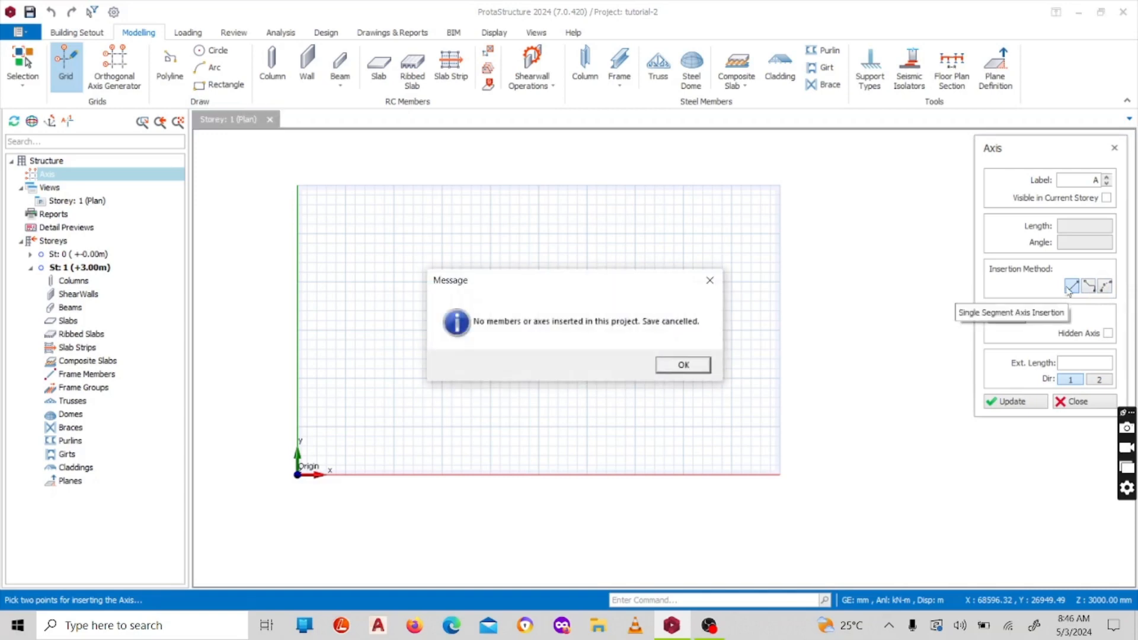
{"action": "left_click", "coordinate": [681, 363]}
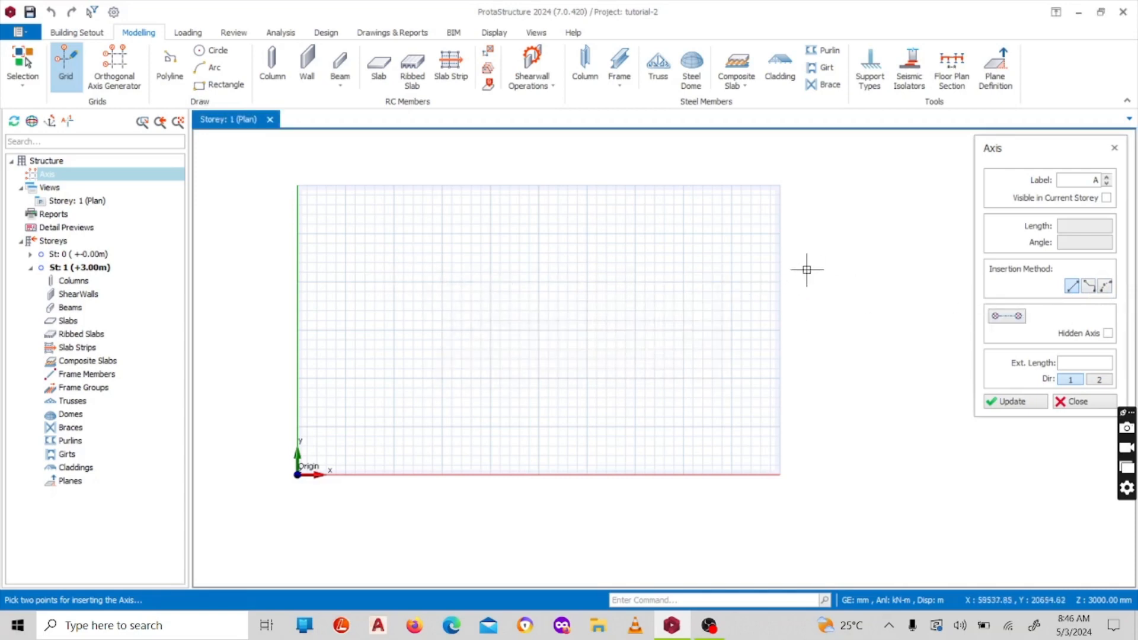
{"action": "scroll", "coordinate": [513, 203], "scroll_direction": "up", "scroll_amount": 1}
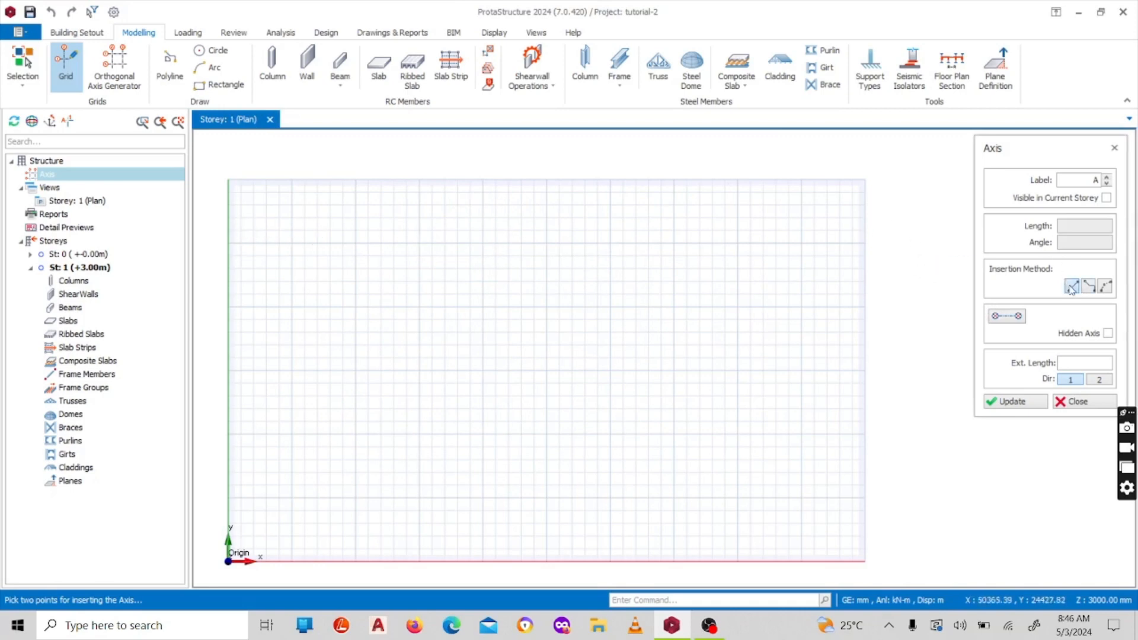
{"action": "left_click", "coordinate": [289, 243]}
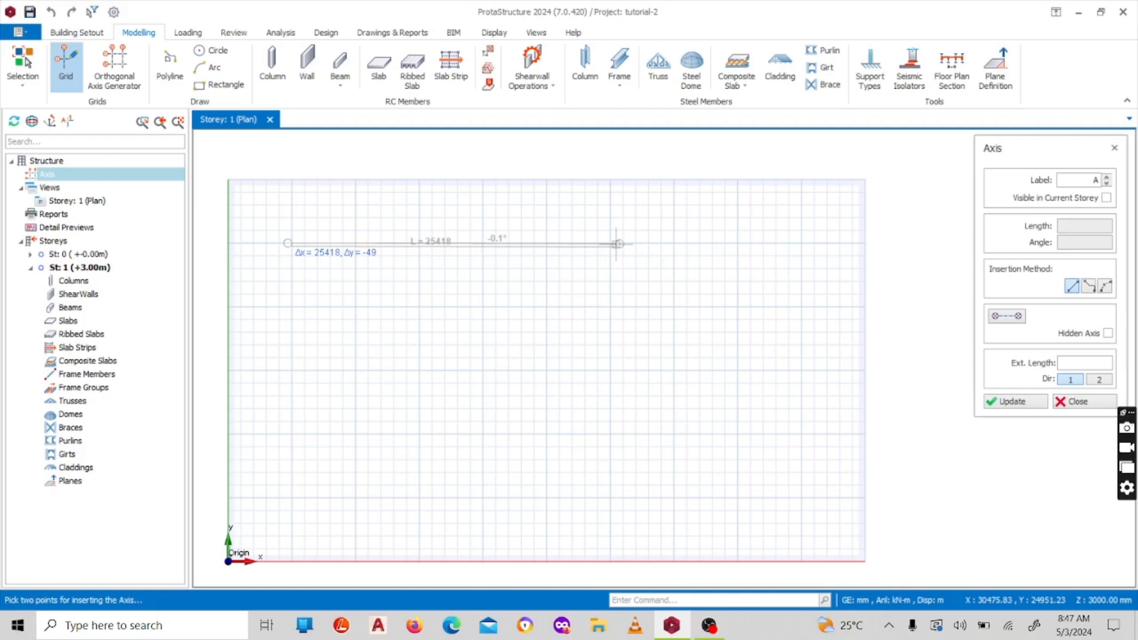
{"action": "key", "text": "Tab"}
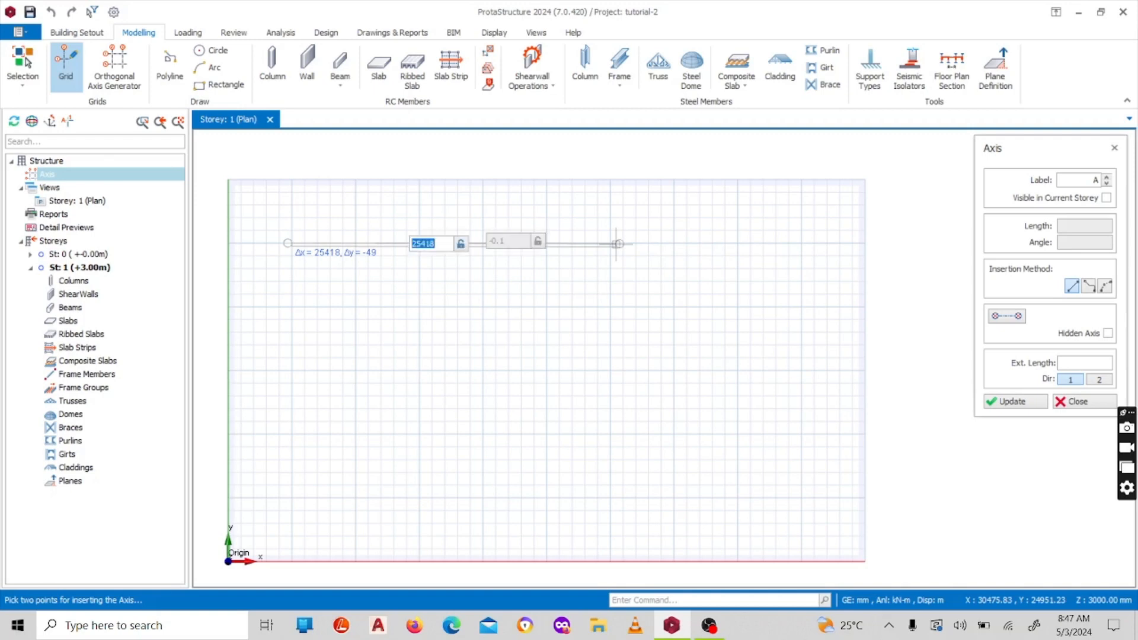
{"action": "type", "text": "4000"}
{"action": "key", "text": "Return"}
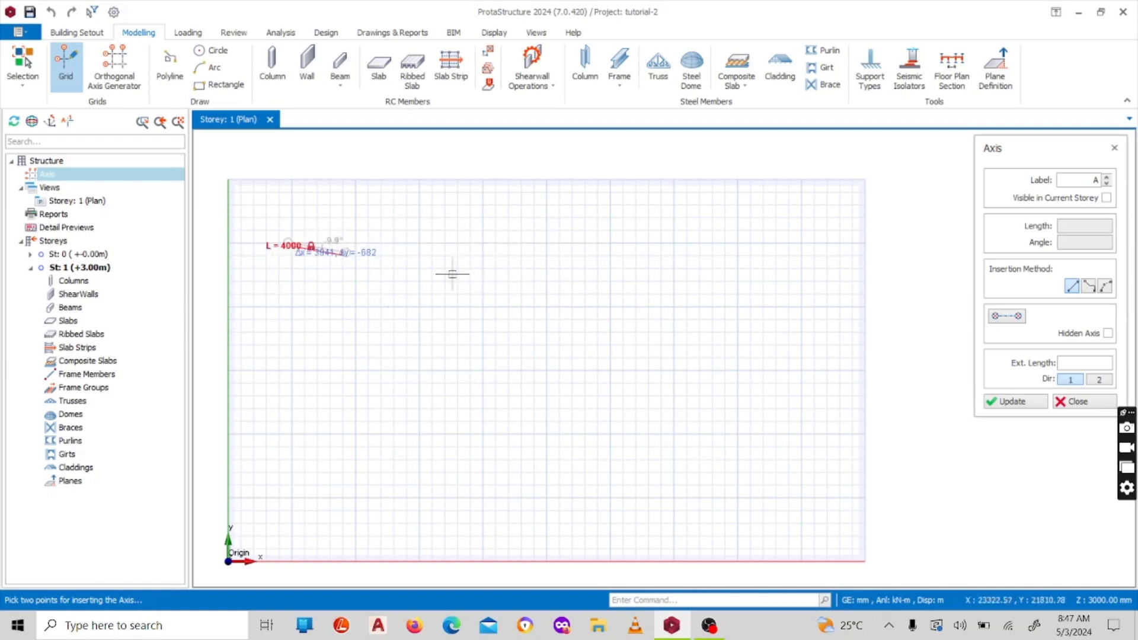
{"action": "scroll", "coordinate": [386, 216], "scroll_direction": "up", "scroll_amount": 2}
{"action": "scroll", "coordinate": [431, 269], "scroll_direction": "down", "scroll_amount": 2}
{"action": "scroll", "coordinate": [361, 263], "scroll_direction": "up", "scroll_amount": 2}
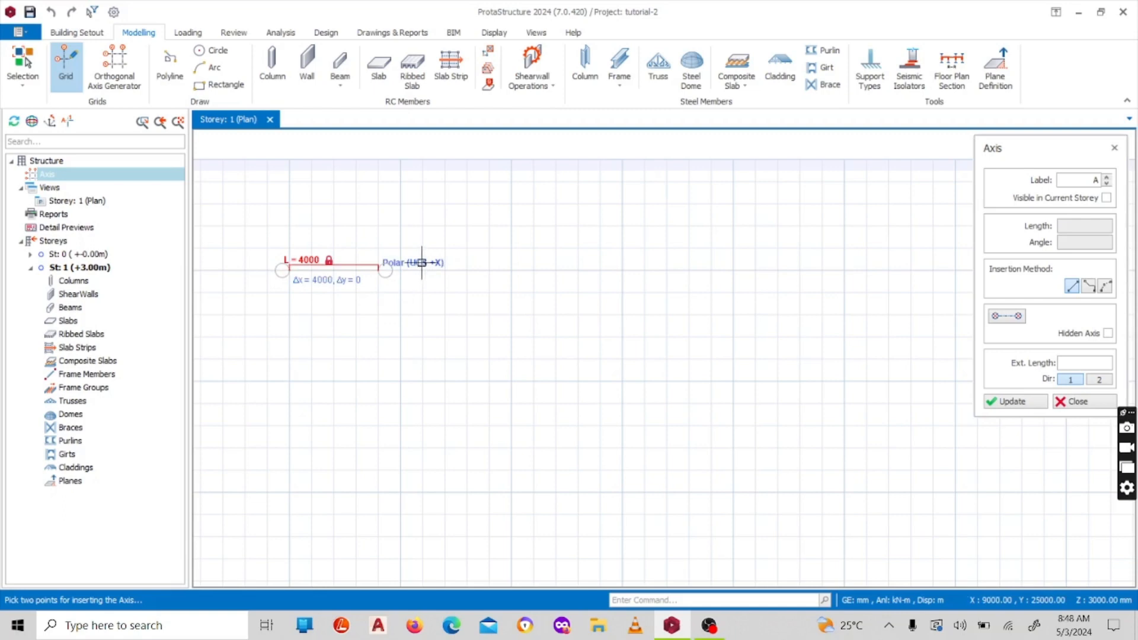
{"action": "left_click", "coordinate": [453, 260]}
{"action": "scroll", "coordinate": [391, 237], "scroll_direction": "down", "scroll_amount": 3}
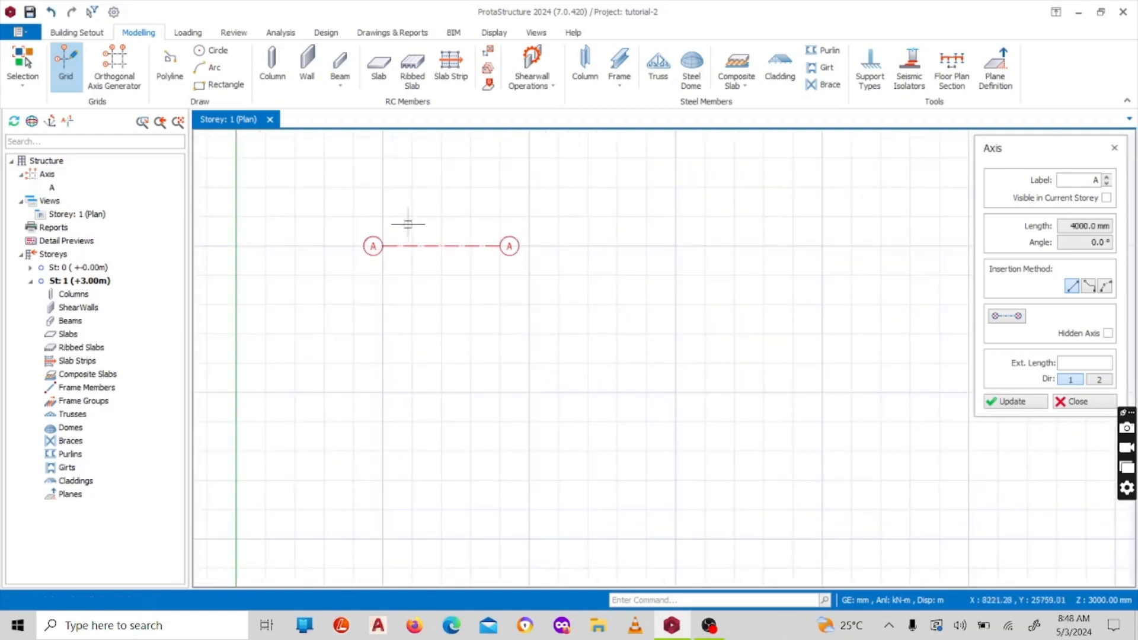
{"action": "scroll", "coordinate": [418, 219], "scroll_direction": "up", "scroll_amount": 3}
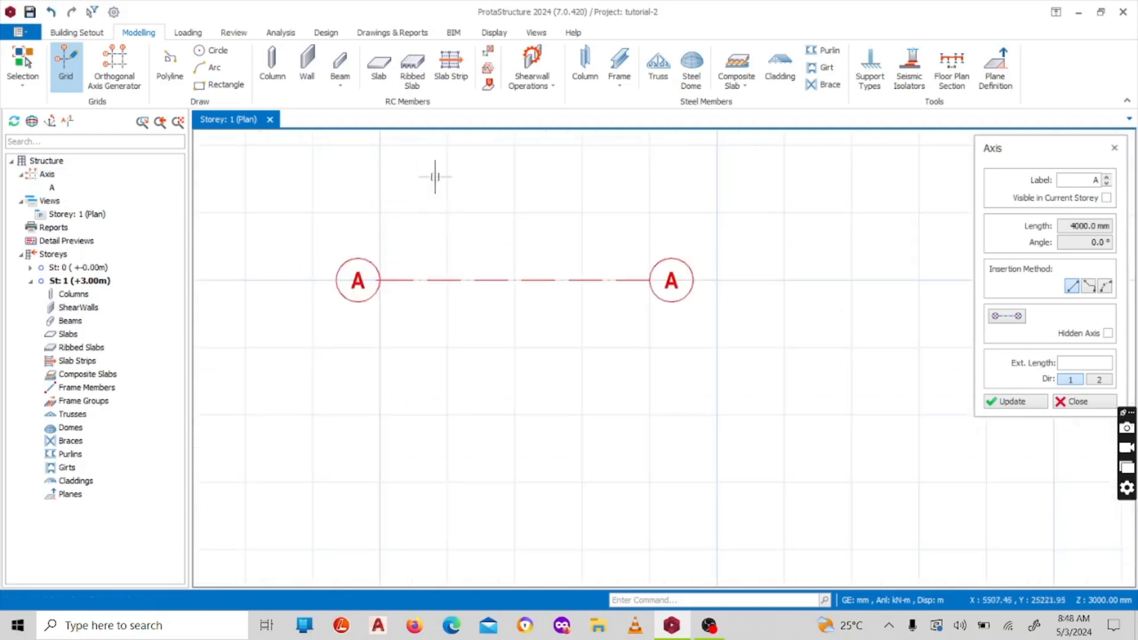
{"action": "scroll", "coordinate": [363, 280], "scroll_direction": "down", "scroll_amount": 3}
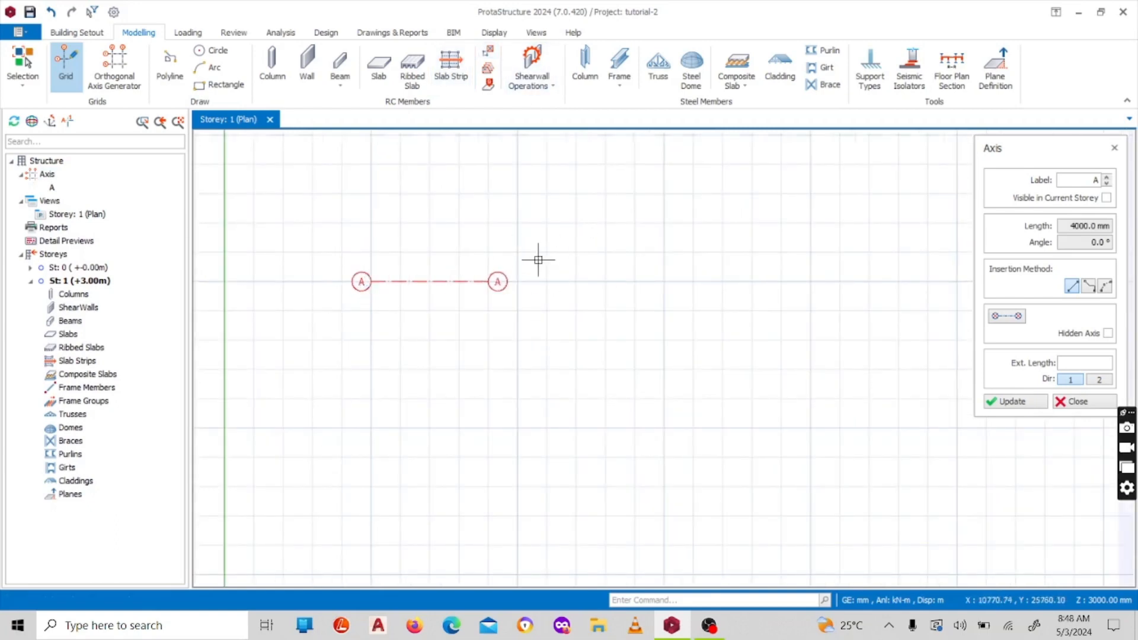
{"action": "scroll", "coordinate": [537, 257], "scroll_direction": "down", "scroll_amount": 1}
{"action": "scroll", "coordinate": [450, 274], "scroll_direction": "up", "scroll_amount": 2}
{"action": "scroll", "coordinate": [463, 246], "scroll_direction": "down", "scroll_amount": 2}
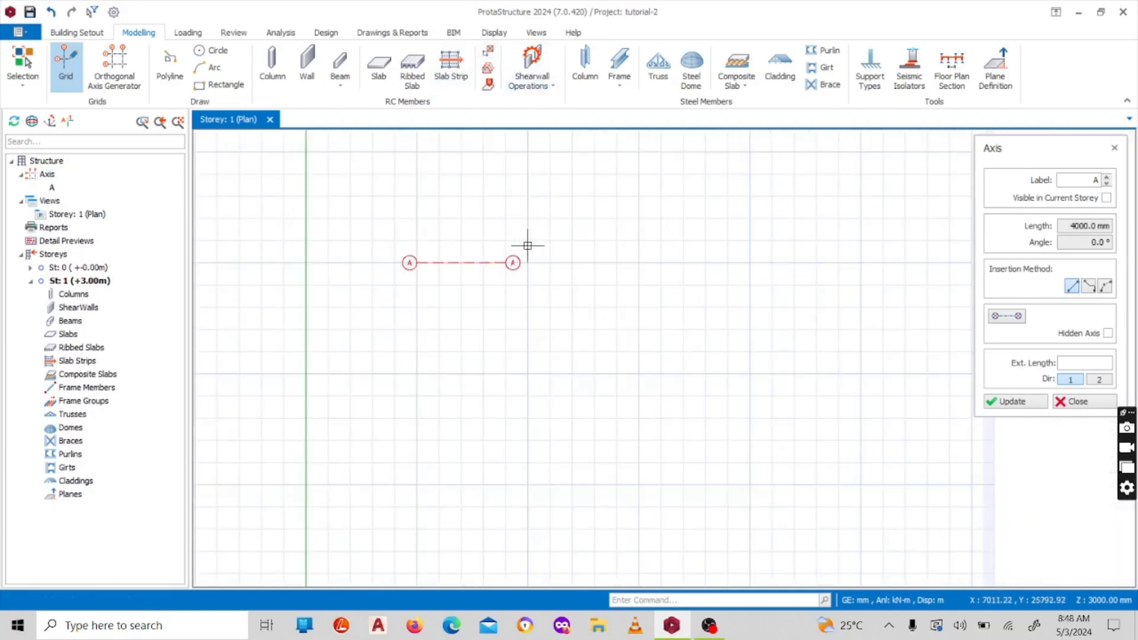
Insert a curved grid axis from about X 10000, Y 20000 to X 24780, Y 20000, bulging upward with a 2000 mm rise
{"action": "left_click", "coordinate": [1104, 287]}
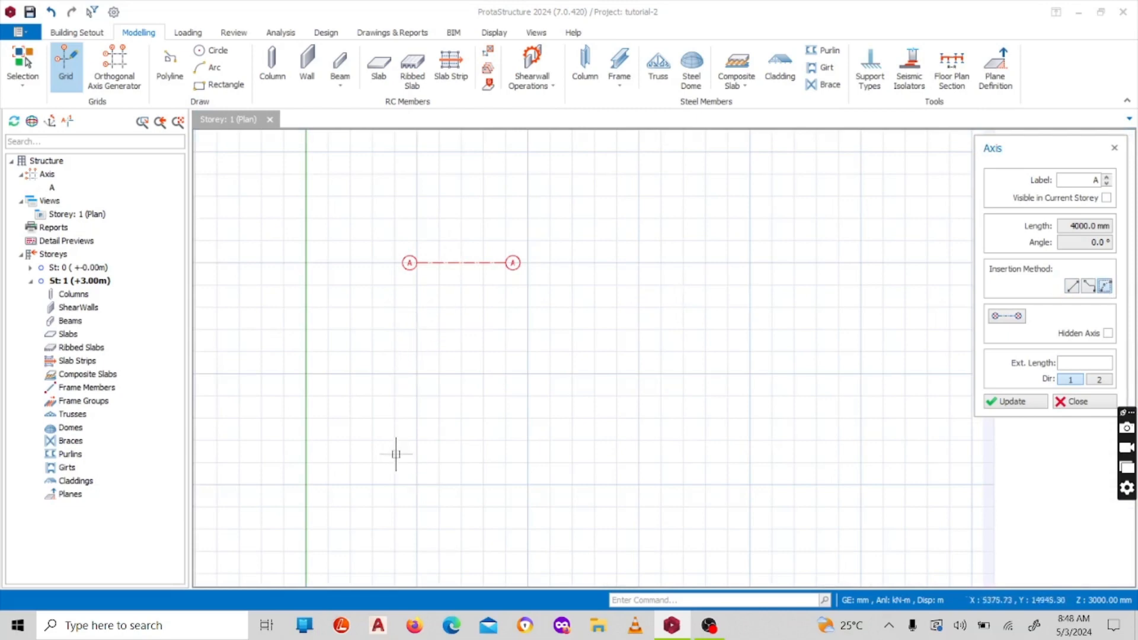
{"action": "scroll", "coordinate": [363, 328], "scroll_direction": "down", "scroll_amount": 4}
{"action": "scroll", "coordinate": [333, 275], "scroll_direction": "up", "scroll_amount": 3}
{"action": "scroll", "coordinate": [381, 313], "scroll_direction": "down", "scroll_amount": 3}
{"action": "scroll", "coordinate": [393, 330], "scroll_direction": "up", "scroll_amount": 3}
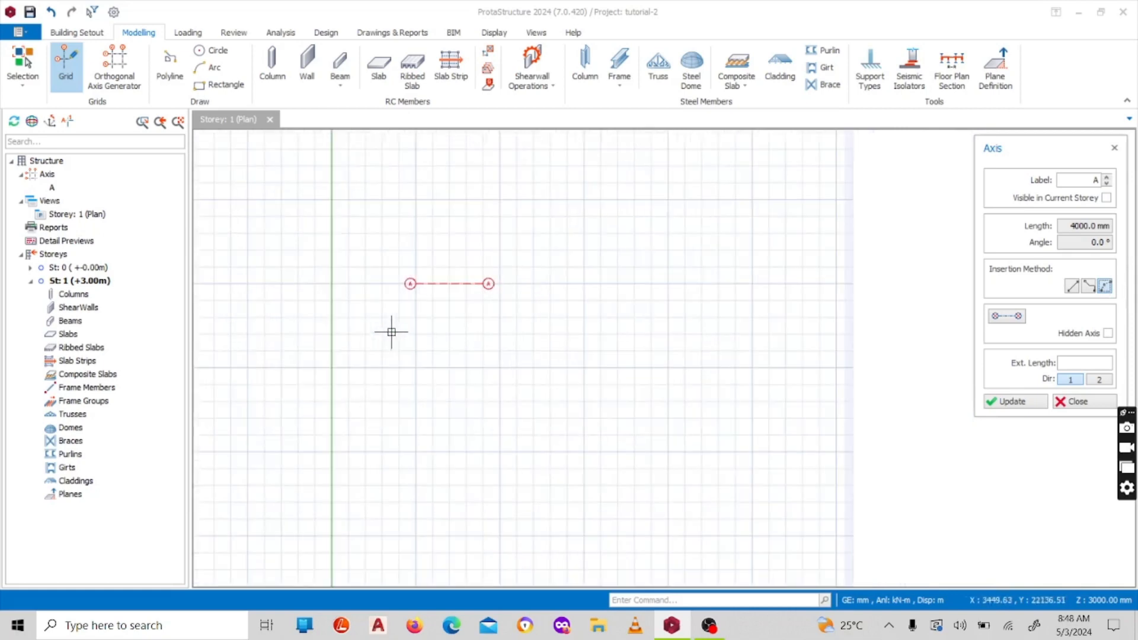
{"action": "scroll", "coordinate": [442, 350], "scroll_direction": "down", "scroll_amount": 2}
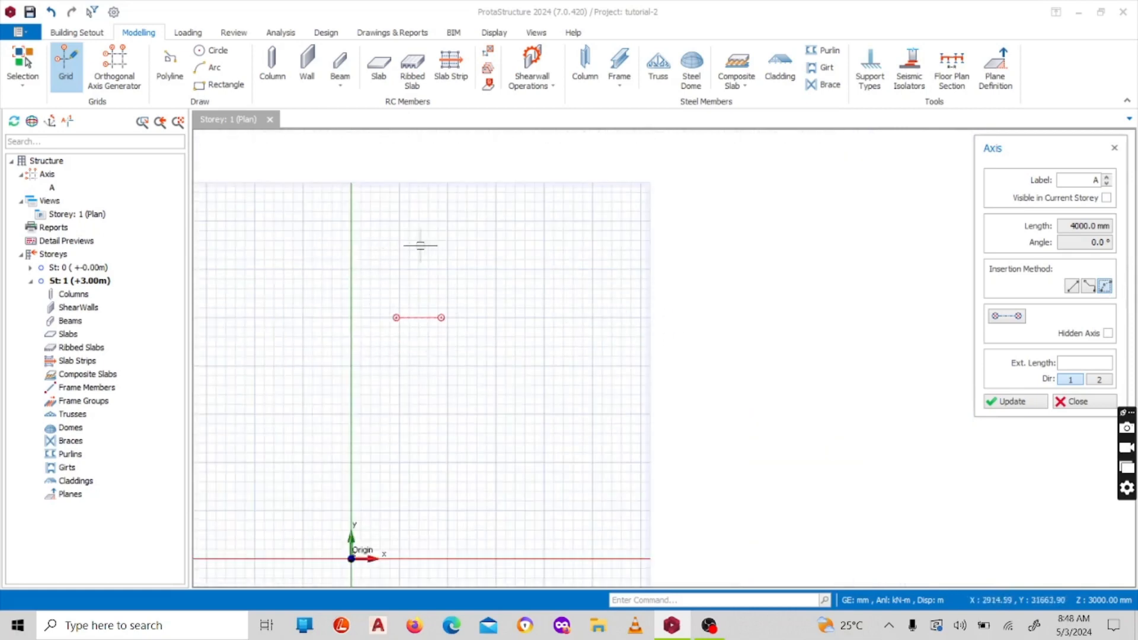
{"action": "scroll", "coordinate": [368, 247], "scroll_direction": "up", "scroll_amount": 2}
{"action": "scroll", "coordinate": [402, 241], "scroll_direction": "down", "scroll_amount": 2}
{"action": "scroll", "coordinate": [423, 258], "scroll_direction": "up", "scroll_amount": 1}
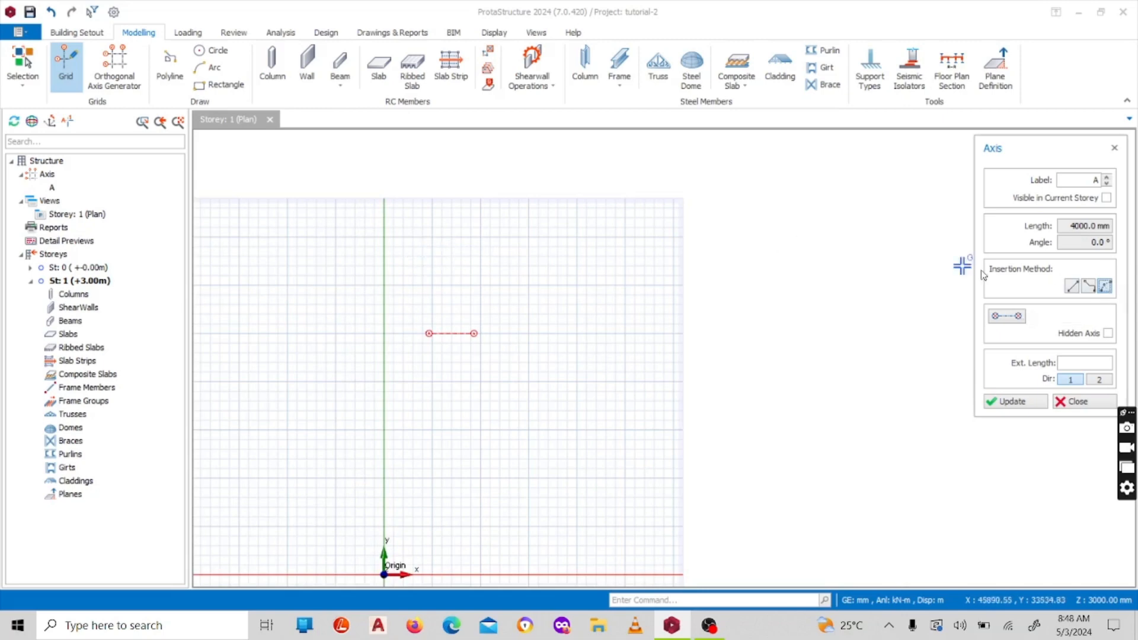
{"action": "scroll", "coordinate": [406, 369], "scroll_direction": "up", "scroll_amount": 4}
{"action": "scroll", "coordinate": [480, 348], "scroll_direction": "down", "scroll_amount": 1}
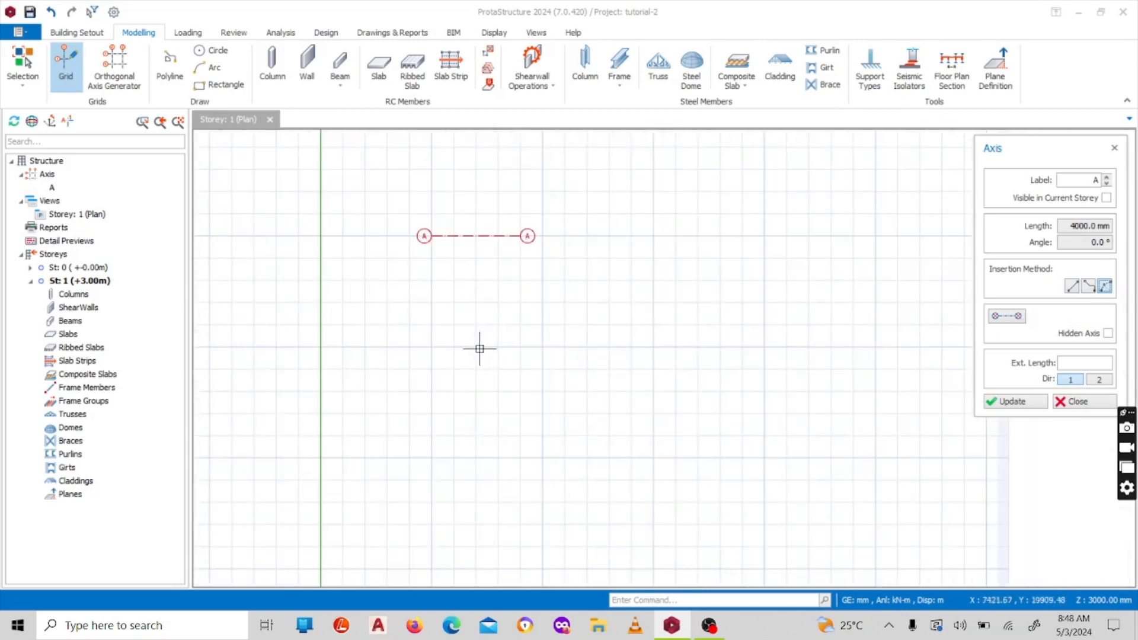
{"action": "left_click", "coordinate": [543, 347]}
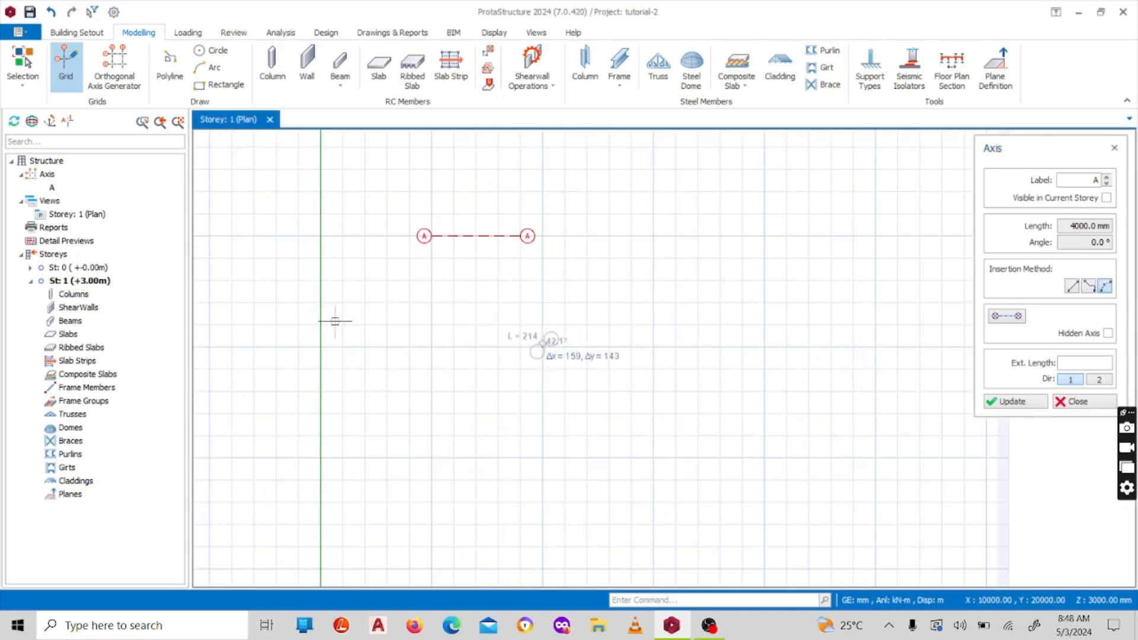
{"action": "scroll", "coordinate": [294, 325], "scroll_direction": "down", "scroll_amount": 4}
{"action": "scroll", "coordinate": [504, 339], "scroll_direction": "up", "scroll_amount": 4}
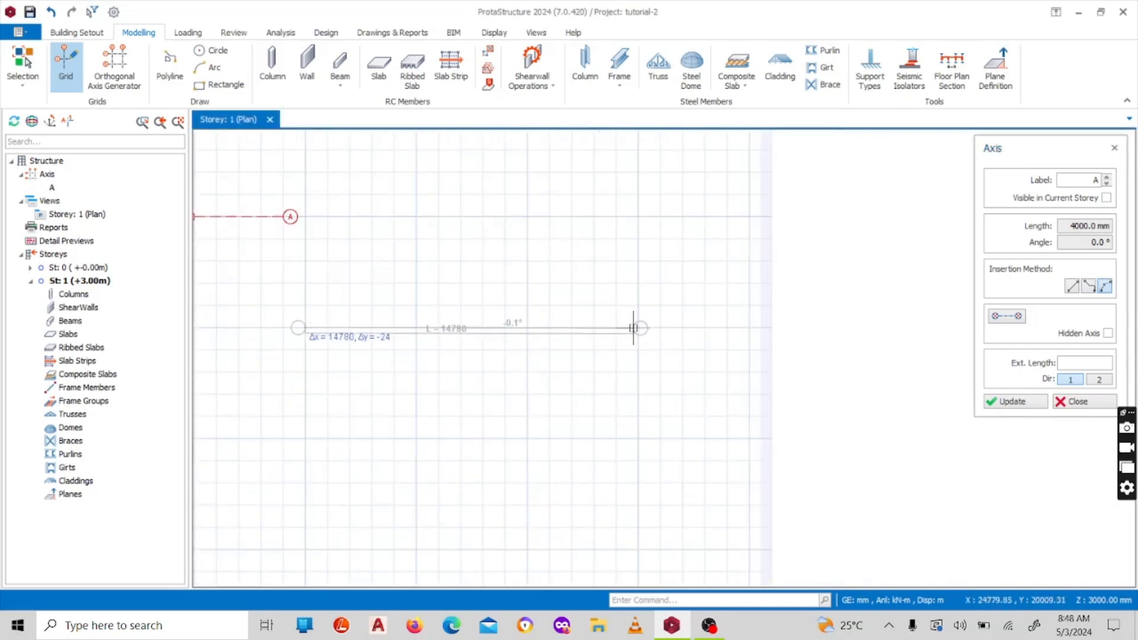
{"action": "left_click", "coordinate": [634, 328]}
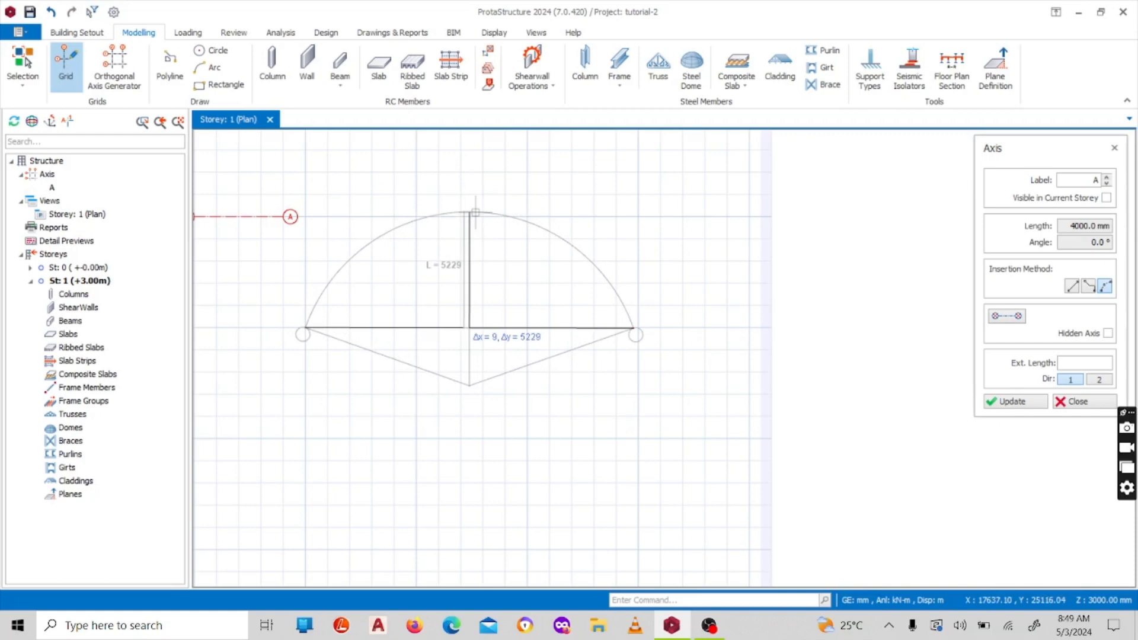
{"action": "key", "text": "Tab"}
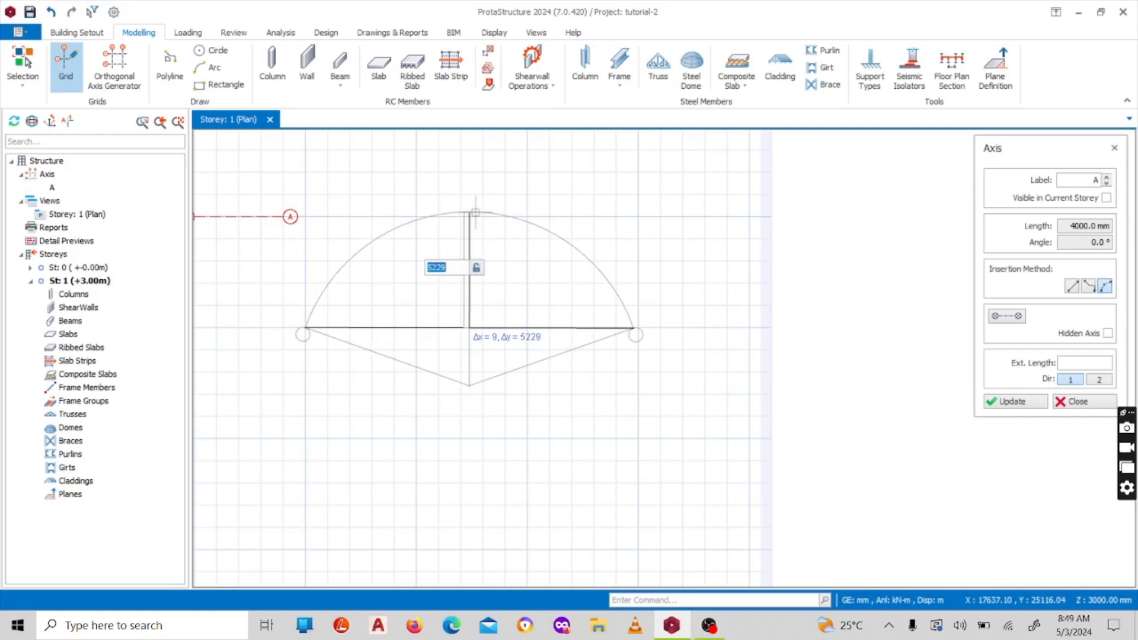
{"action": "type", "text": "2000"}
{"action": "key", "text": "Return"}
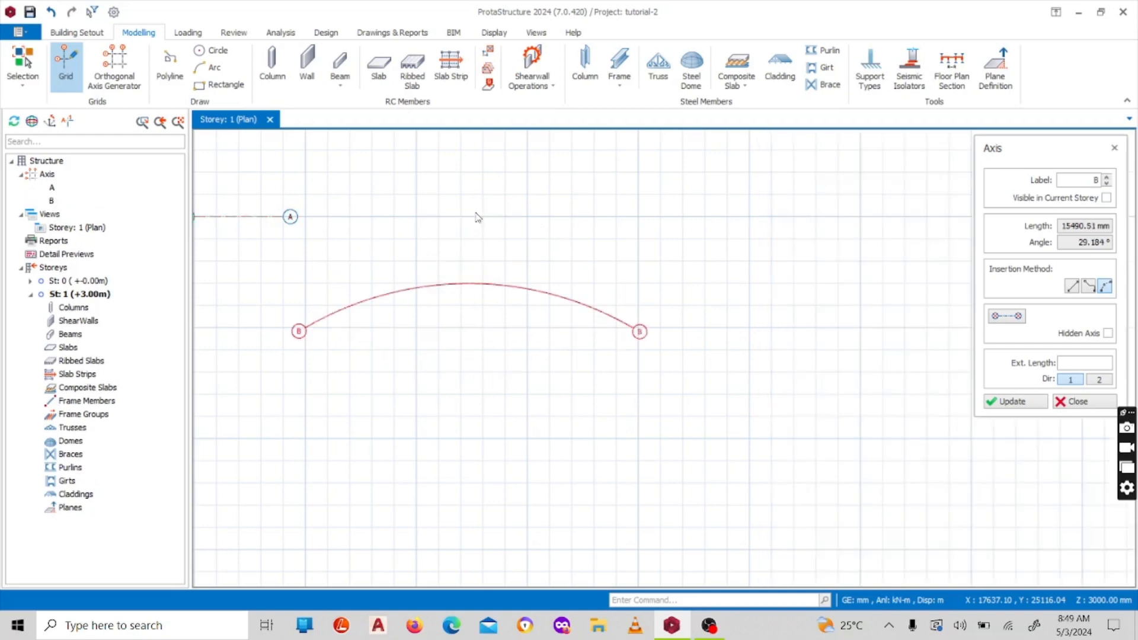
Insert a curved grid axis between the two endpoints of straight axis A, bulging upward with a 1000 mm rise
{"action": "scroll", "coordinate": [393, 295], "scroll_direction": "up", "scroll_amount": 2}
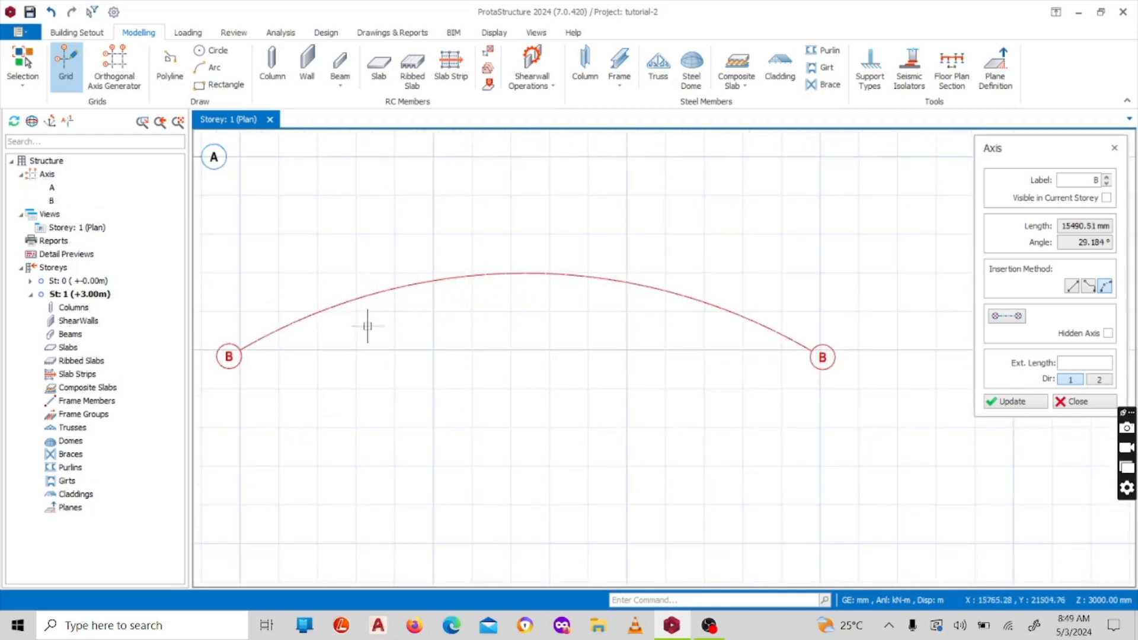
{"action": "scroll", "coordinate": [439, 276], "scroll_direction": "down", "scroll_amount": 3}
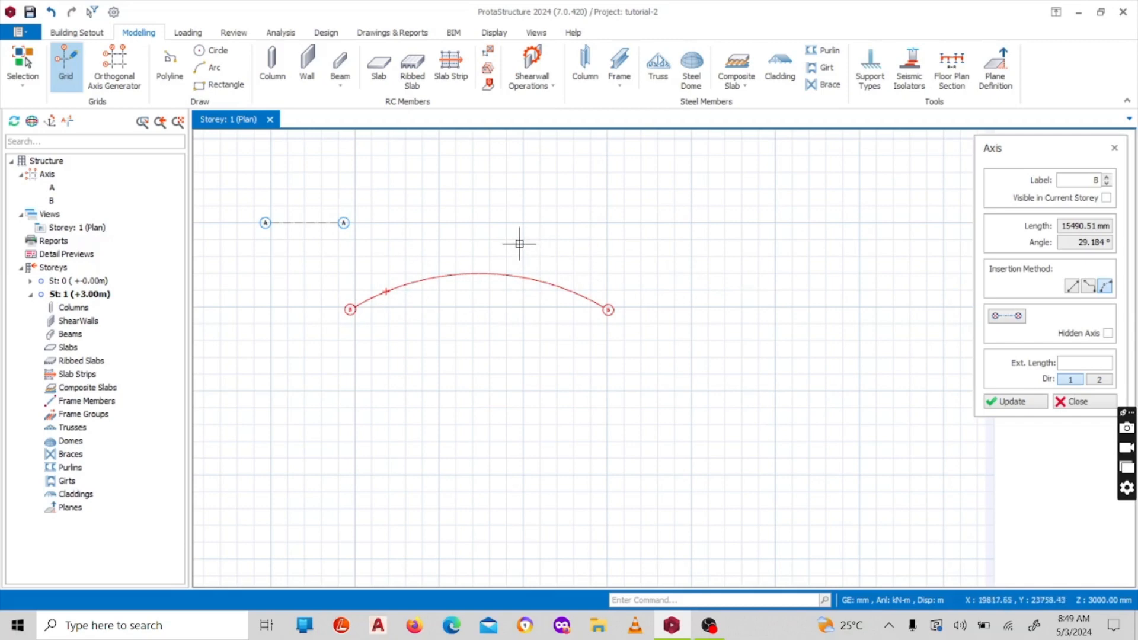
{"action": "scroll", "coordinate": [320, 204], "scroll_direction": "up", "scroll_amount": 4}
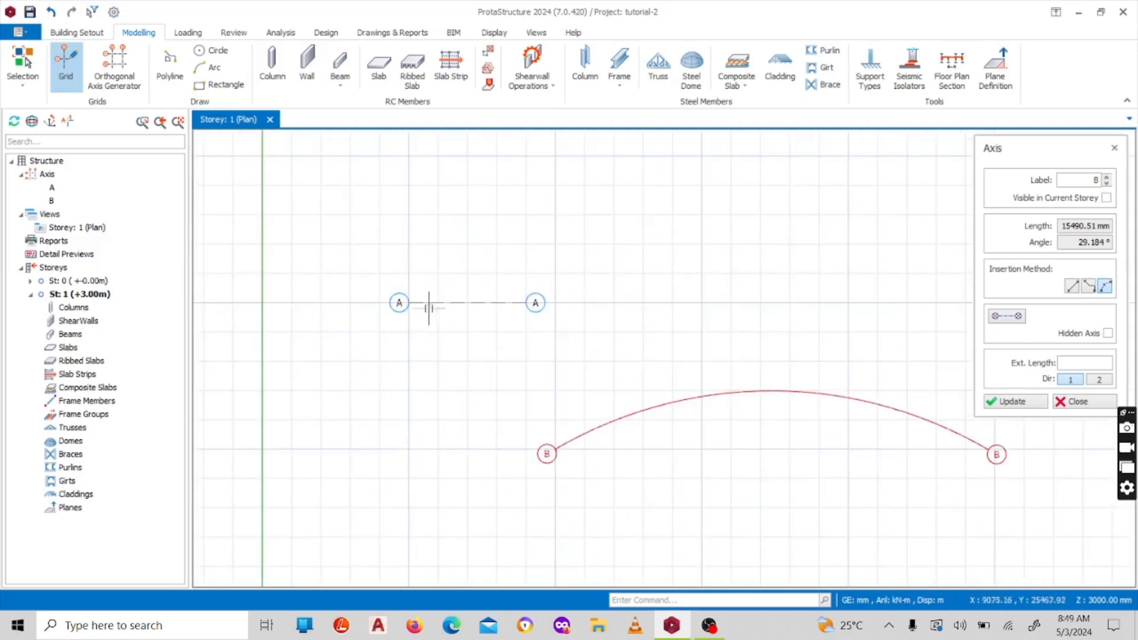
{"action": "scroll", "coordinate": [394, 288], "scroll_direction": "up", "scroll_amount": 2}
{"action": "scroll", "coordinate": [432, 267], "scroll_direction": "down", "scroll_amount": 4}
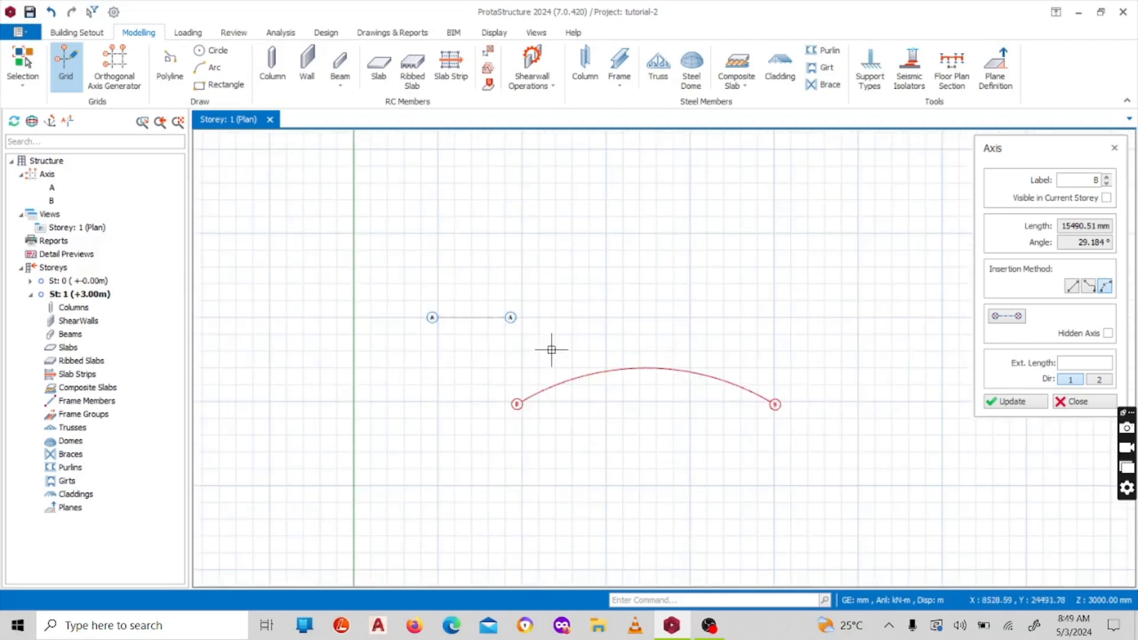
{"action": "scroll", "coordinate": [507, 384], "scroll_direction": "up", "scroll_amount": 1}
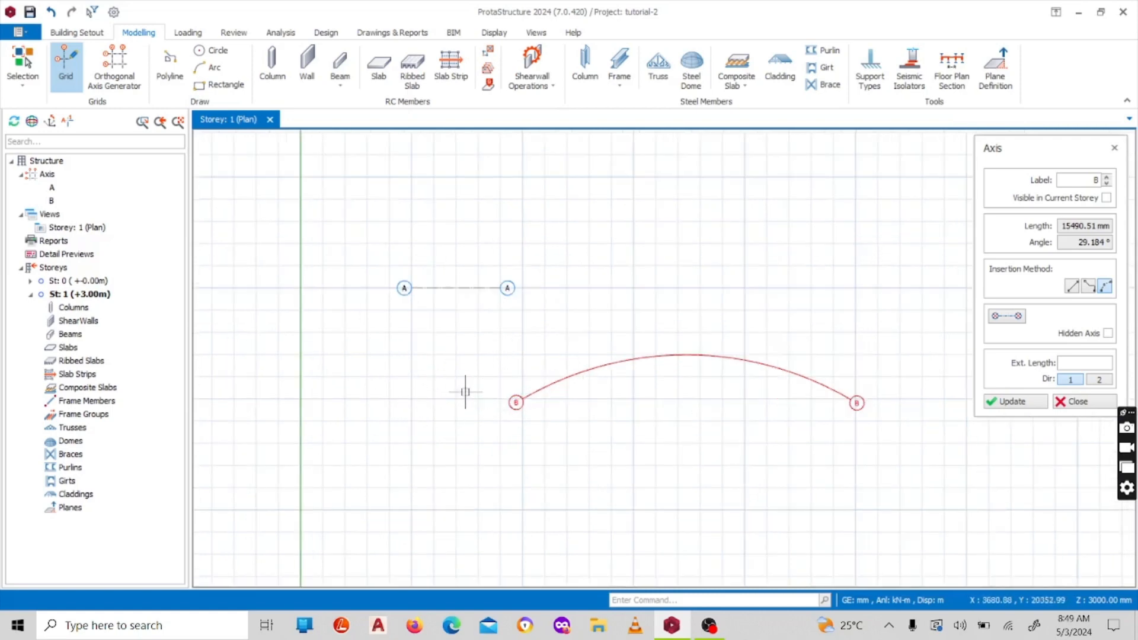
{"action": "scroll", "coordinate": [427, 235], "scroll_direction": "up", "scroll_amount": 2}
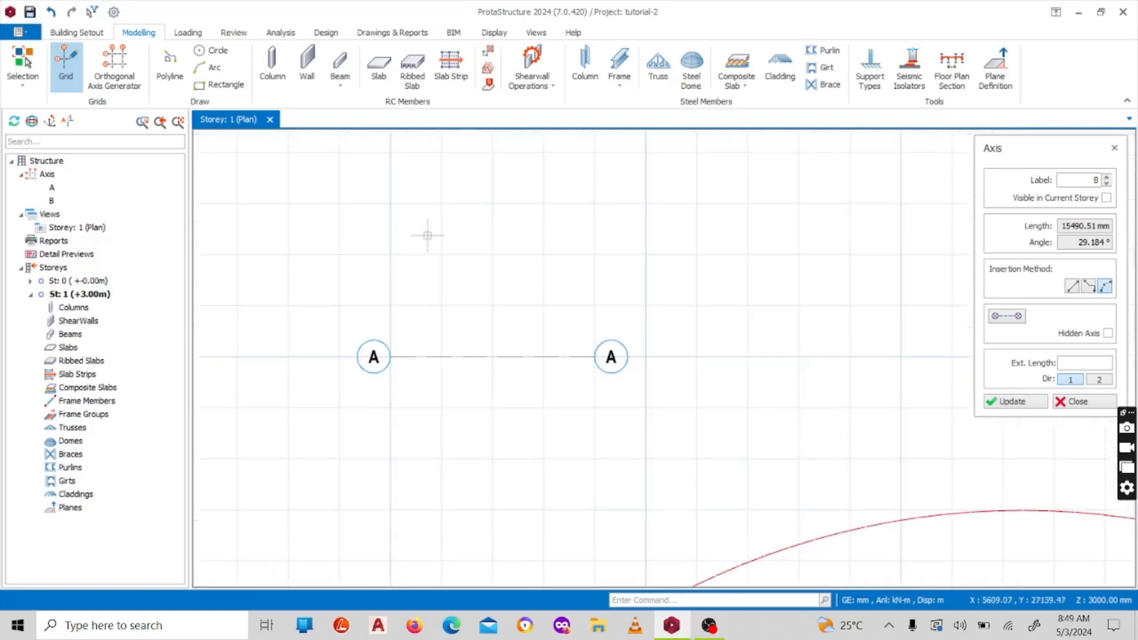
{"action": "scroll", "coordinate": [415, 308], "scroll_direction": "up", "scroll_amount": 1}
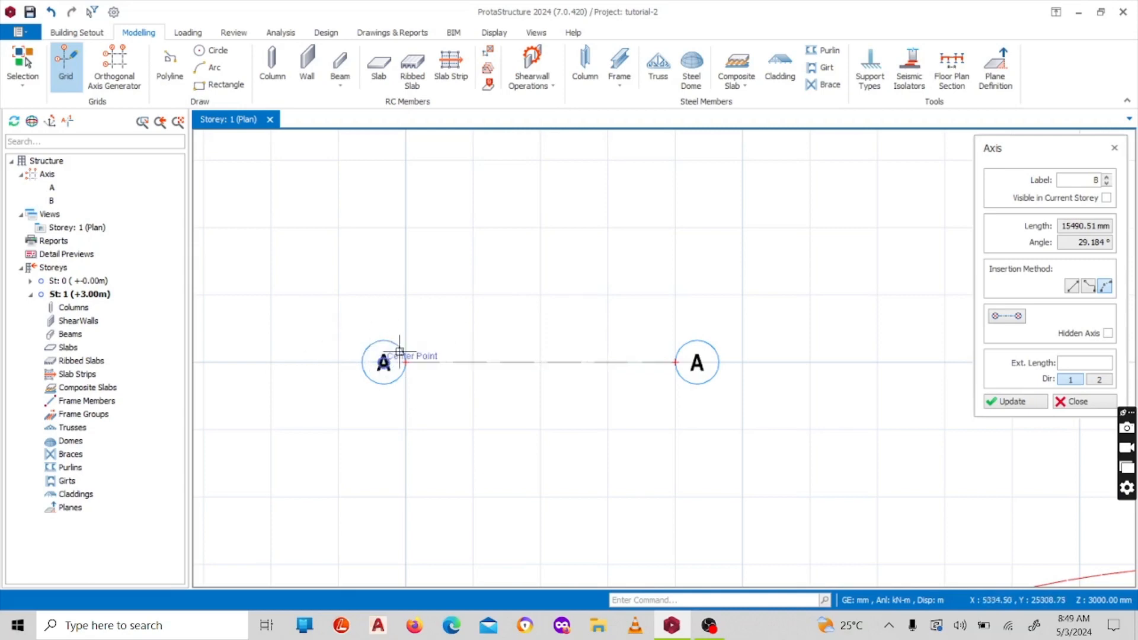
{"action": "left_click", "coordinate": [405, 362]}
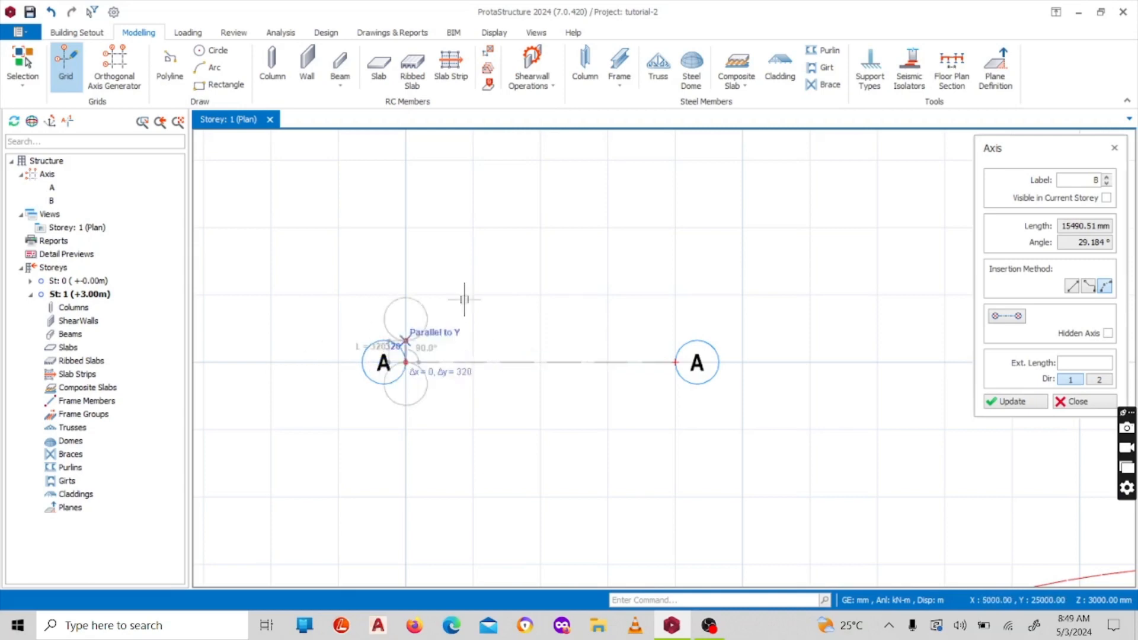
{"action": "left_click", "coordinate": [675, 362]}
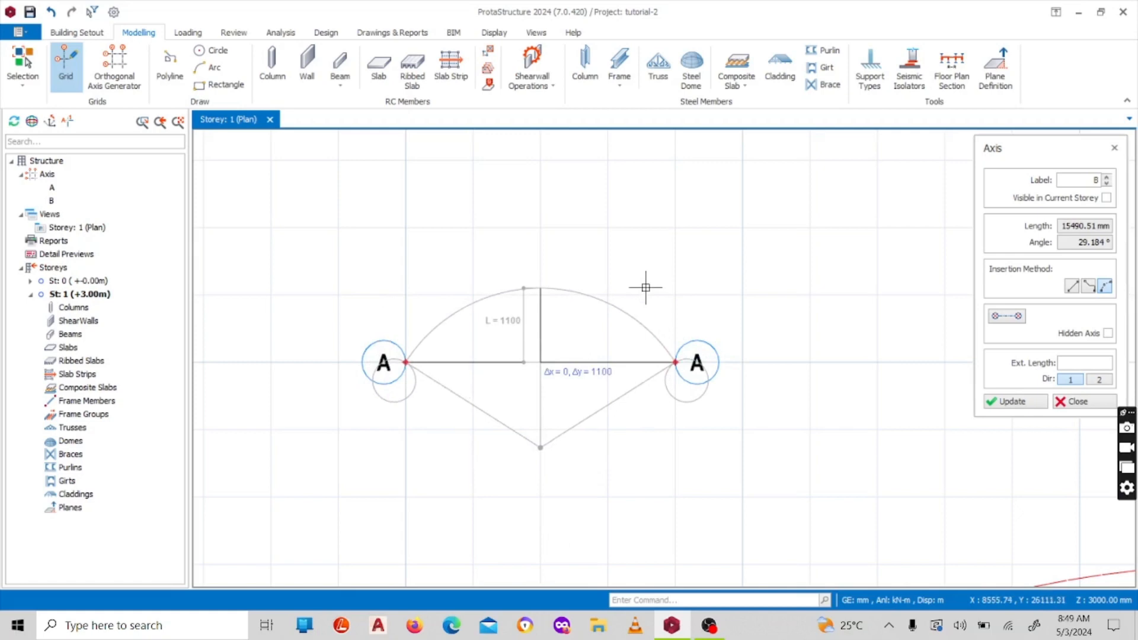
{"action": "key", "text": "Tab"}
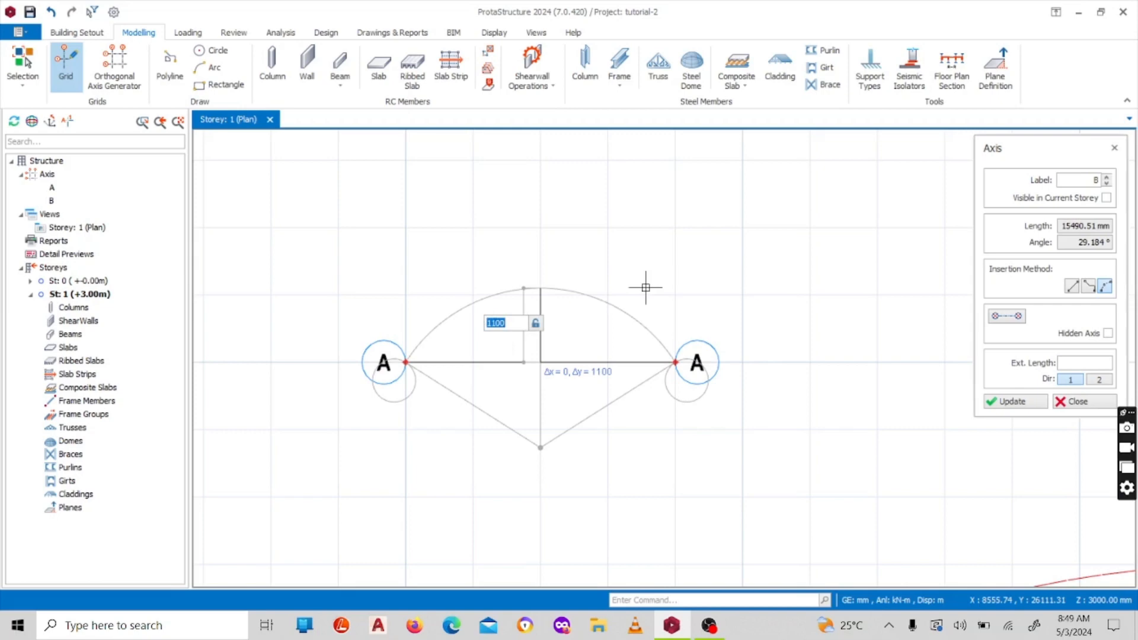
{"action": "type", "text": "10"}
{"action": "key", "text": "Return"}
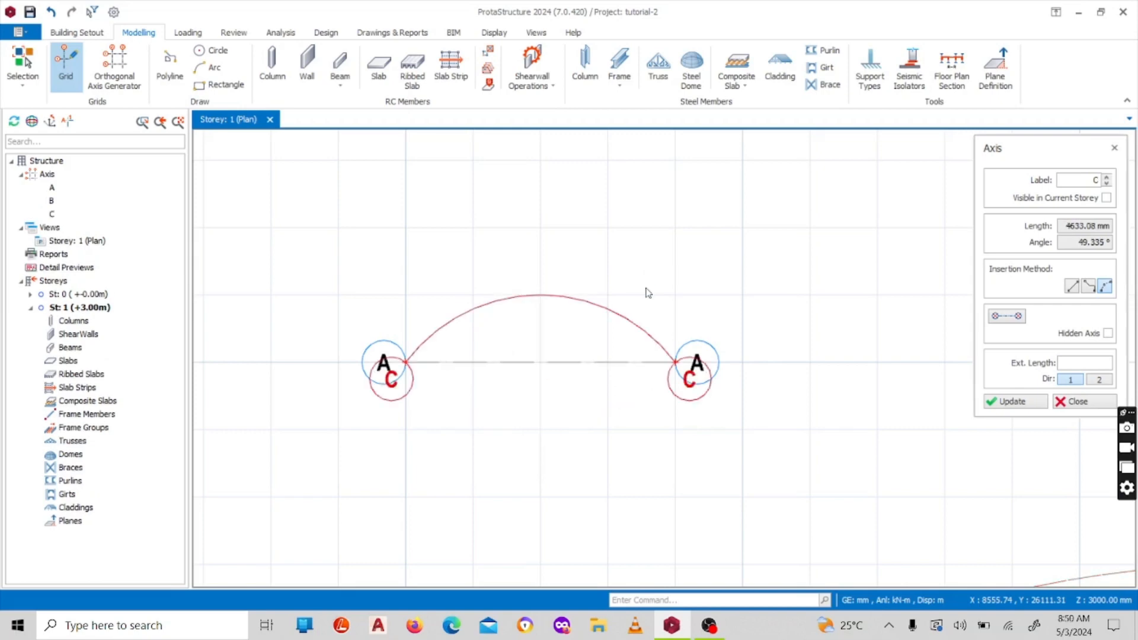
Insert a polyline grid axis from X 10000, Y 40000, running 10000 mm right, 10000 mm down, and about 15000 mm right
{"action": "scroll", "coordinate": [528, 308], "scroll_direction": "up", "scroll_amount": 3}
{"action": "scroll", "coordinate": [519, 269], "scroll_direction": "down", "scroll_amount": 3}
{"action": "scroll", "coordinate": [510, 276], "scroll_direction": "up", "scroll_amount": 1}
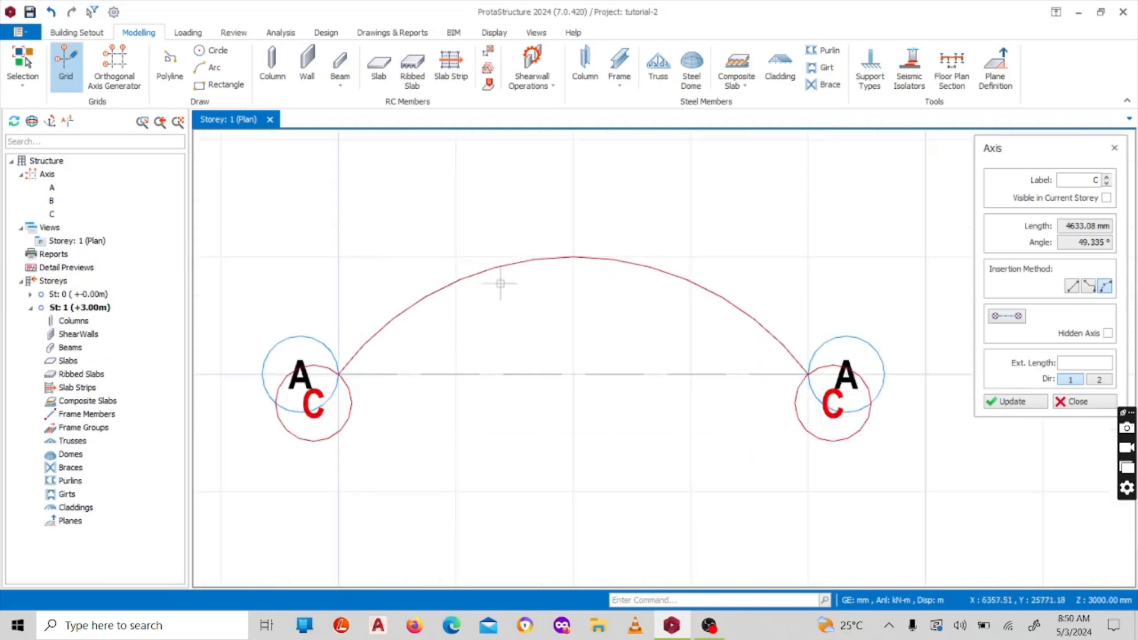
{"action": "scroll", "coordinate": [500, 280], "scroll_direction": "down", "scroll_amount": 4}
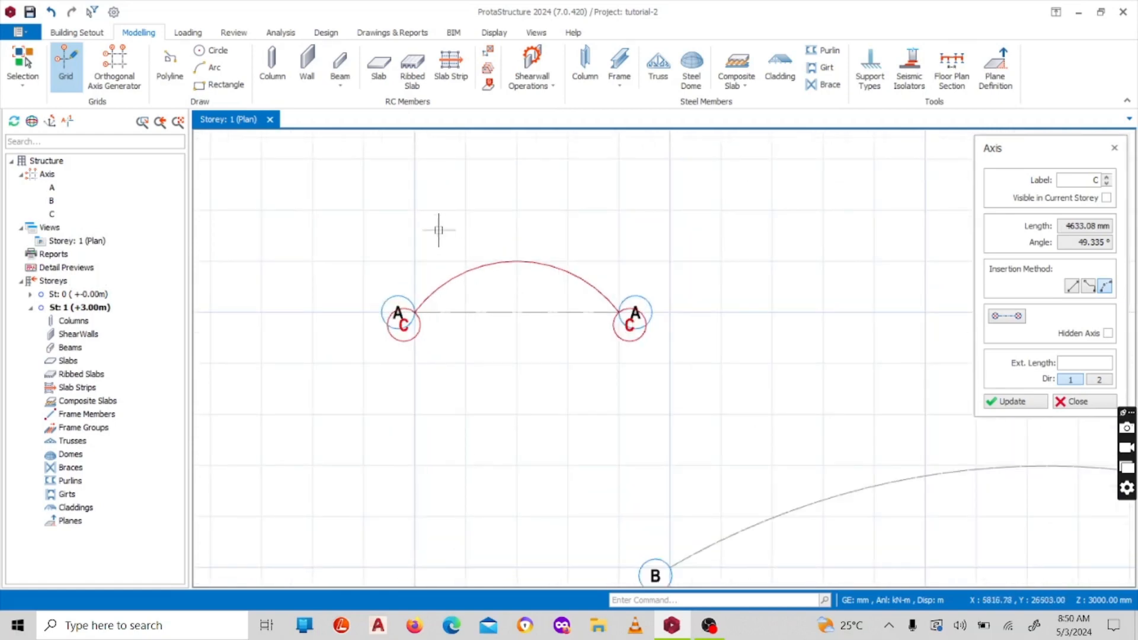
{"action": "scroll", "coordinate": [440, 231], "scroll_direction": "down", "scroll_amount": 1}
{"action": "scroll", "coordinate": [453, 230], "scroll_direction": "up", "scroll_amount": 1}
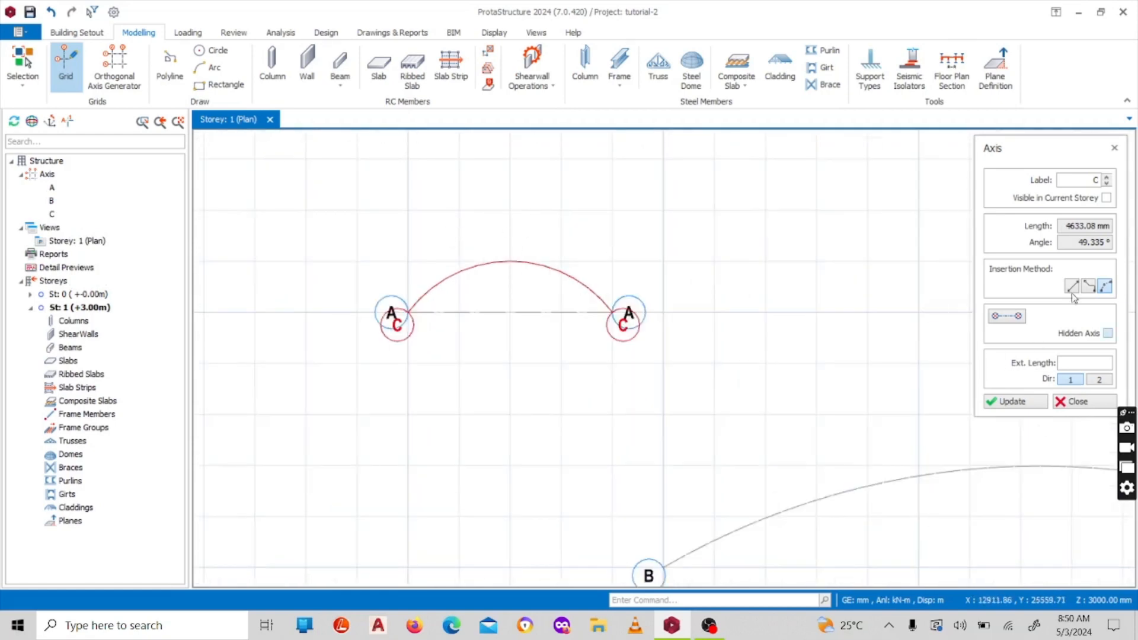
{"action": "left_click", "coordinate": [1089, 287]}
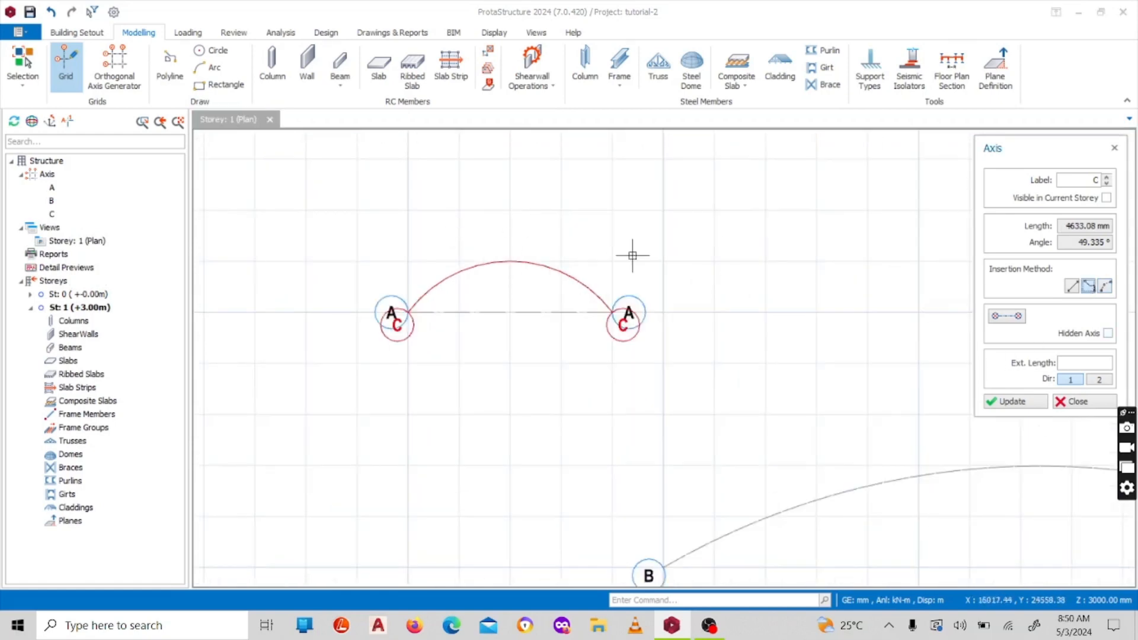
{"action": "scroll", "coordinate": [632, 256], "scroll_direction": "down", "scroll_amount": 3}
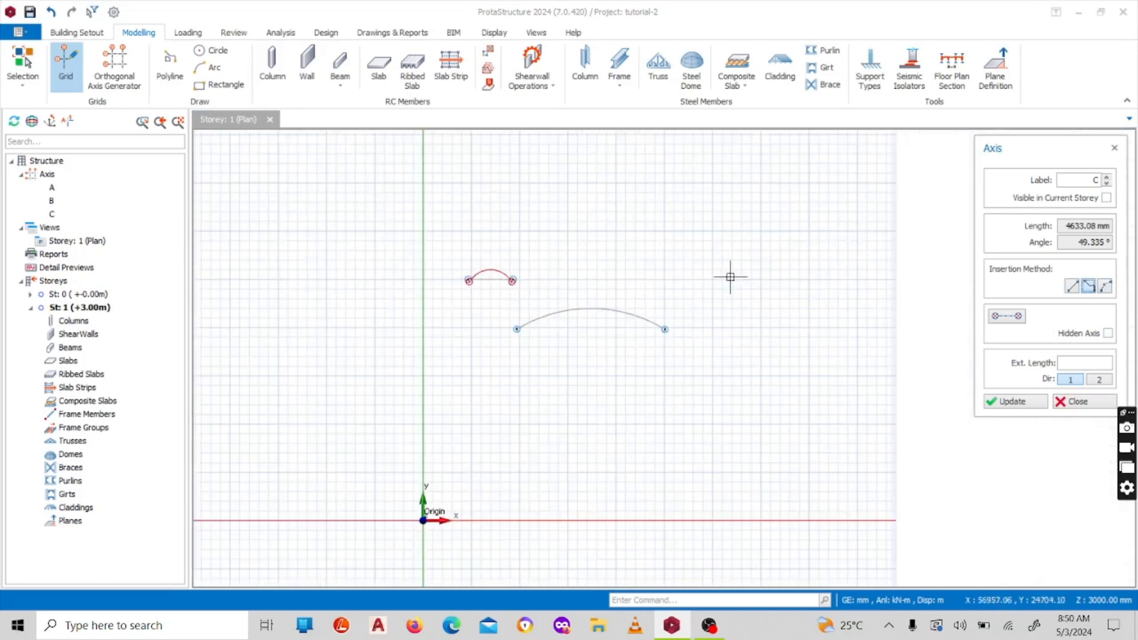
{"action": "scroll", "coordinate": [569, 271], "scroll_direction": "down", "scroll_amount": 3}
{"action": "scroll", "coordinate": [572, 215], "scroll_direction": "up", "scroll_amount": 3}
{"action": "scroll", "coordinate": [485, 260], "scroll_direction": "down", "scroll_amount": 2}
{"action": "scroll", "coordinate": [572, 221], "scroll_direction": "up", "scroll_amount": 3}
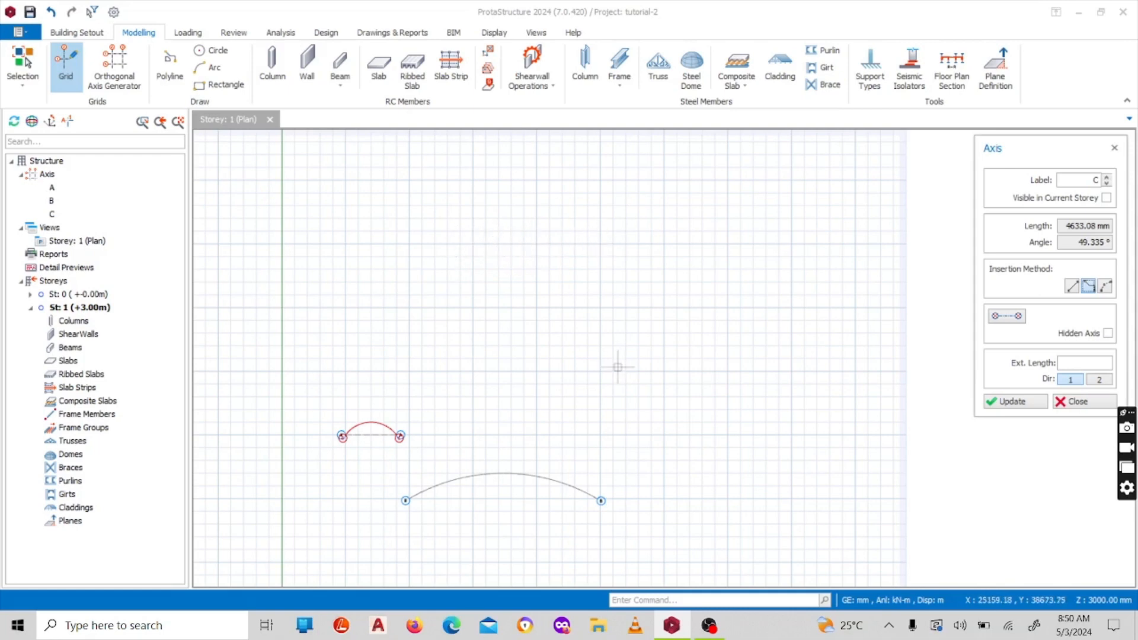
{"action": "left_click", "coordinate": [408, 243]}
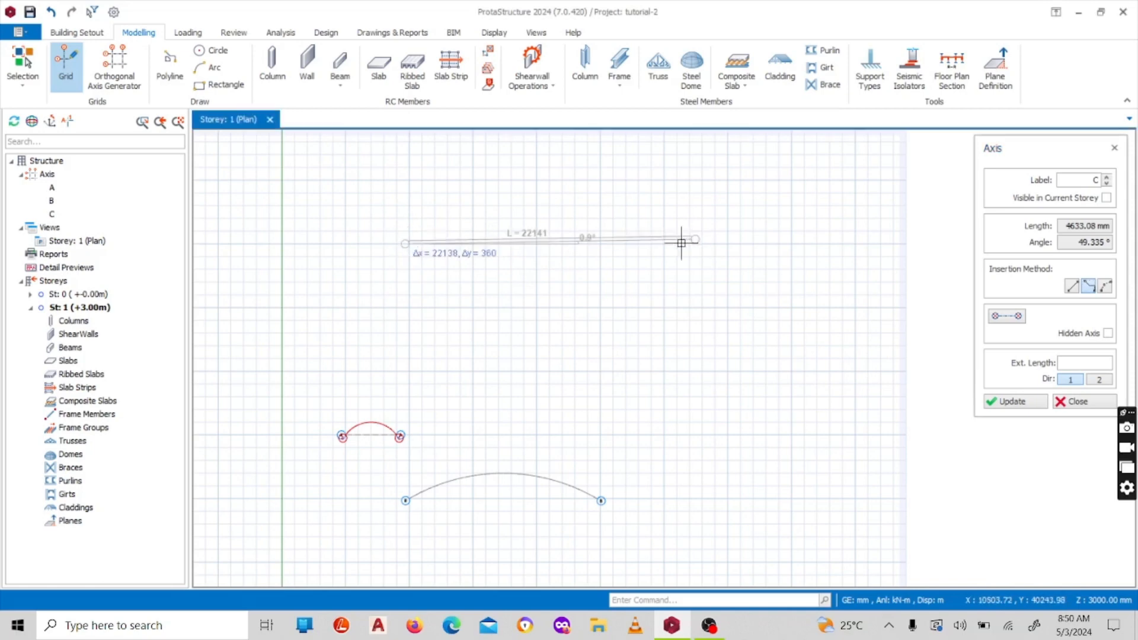
{"action": "left_click", "coordinate": [536, 244]}
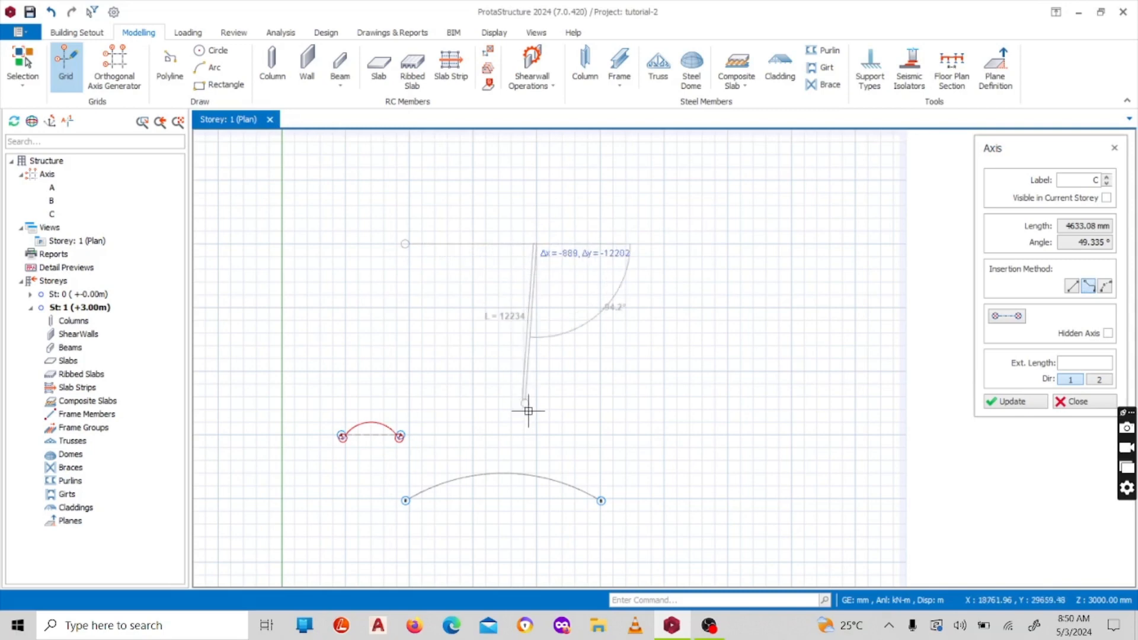
{"action": "left_click", "coordinate": [535, 371]}
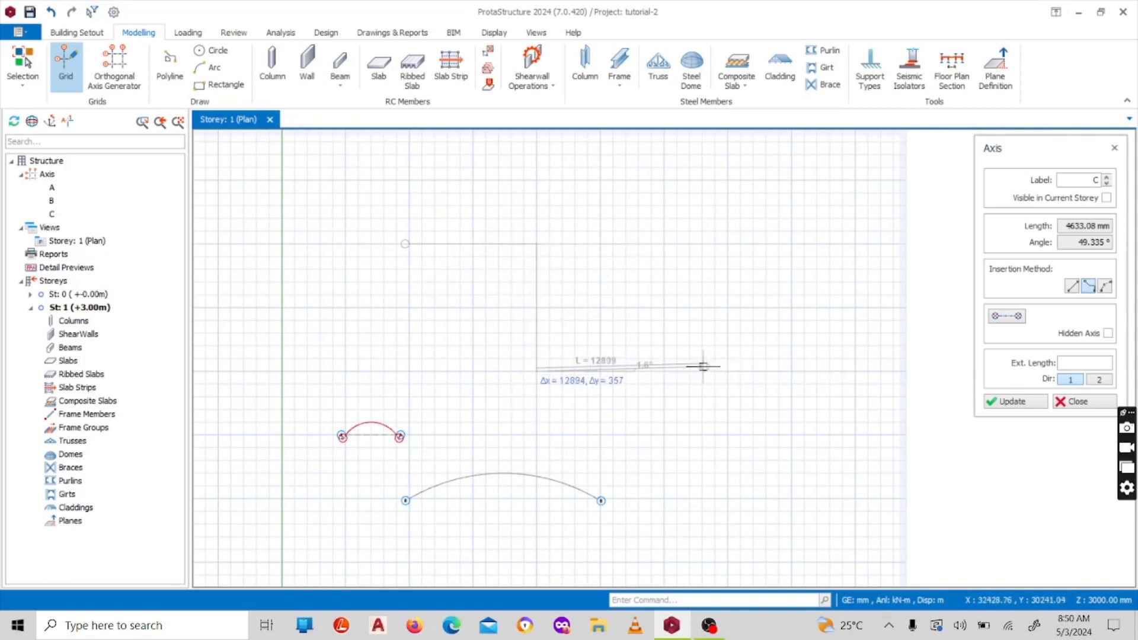
{"action": "left_click", "coordinate": [726, 369]}
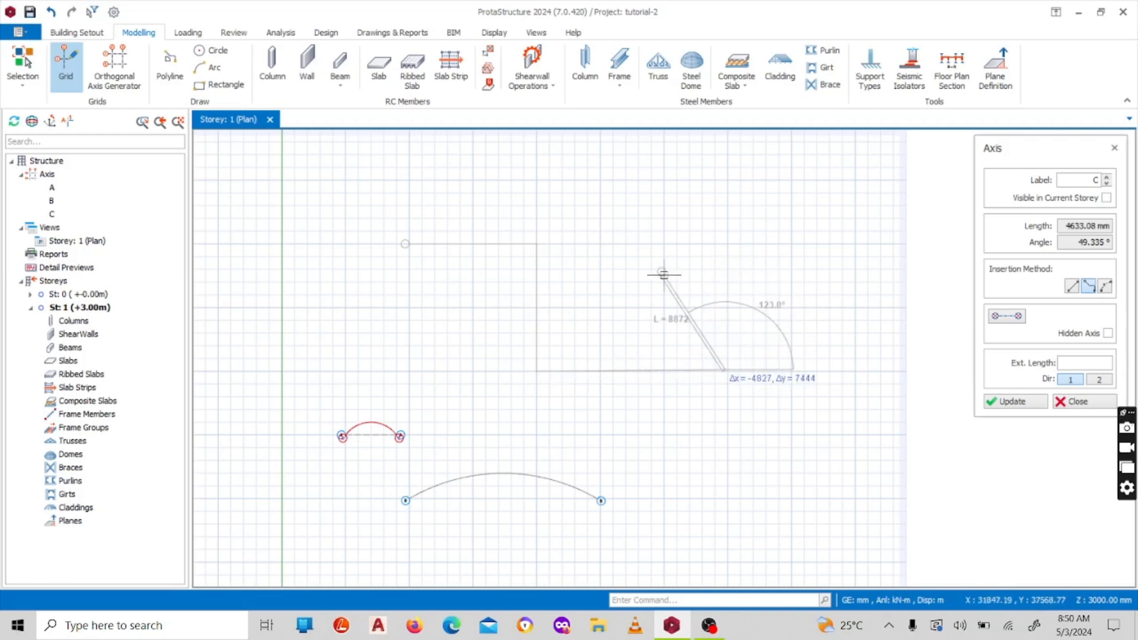
{"action": "right_click", "coordinate": [705, 273]}
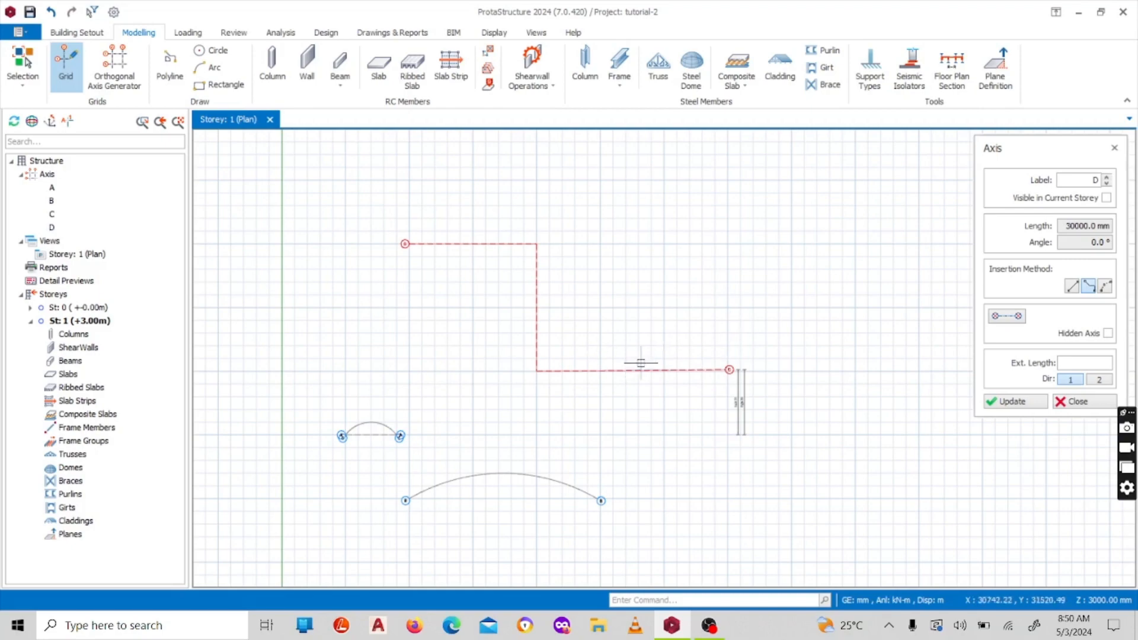
Examine the stepped polyline axis, its end labels and corners, and its position relative to the straight and curved axes
{"action": "scroll", "coordinate": [645, 362], "scroll_direction": "up", "scroll_amount": 3}
{"action": "scroll", "coordinate": [544, 388], "scroll_direction": "down", "scroll_amount": 5}
{"action": "scroll", "coordinate": [451, 323], "scroll_direction": "up", "scroll_amount": 5}
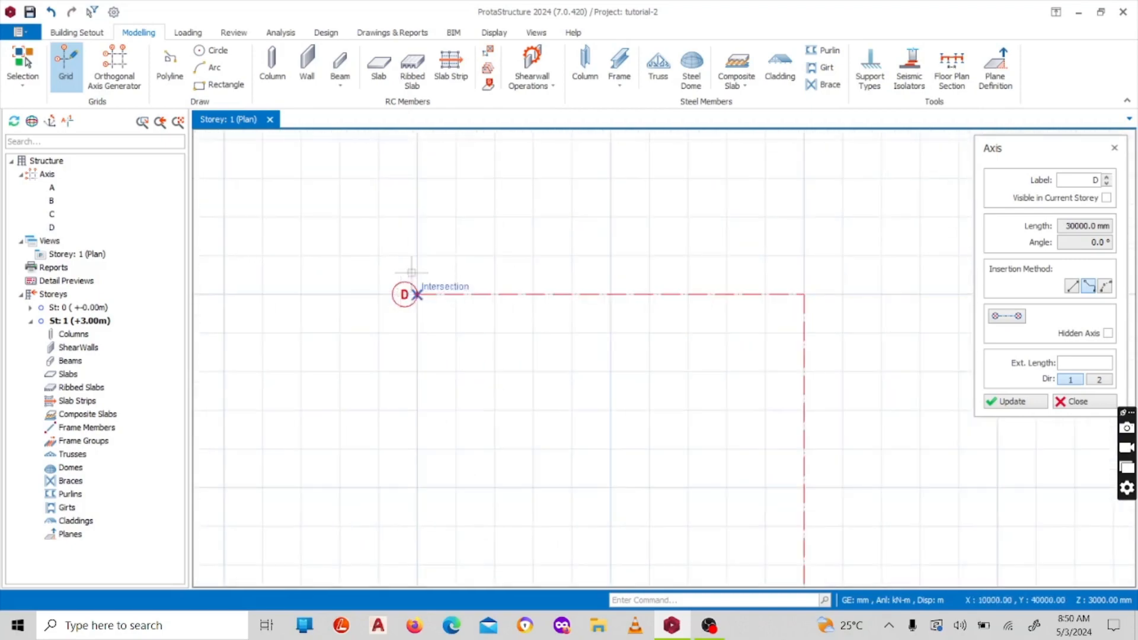
{"action": "scroll", "coordinate": [528, 308], "scroll_direction": "down", "scroll_amount": 4}
{"action": "scroll", "coordinate": [315, 259], "scroll_direction": "up", "scroll_amount": 3}
{"action": "scroll", "coordinate": [539, 243], "scroll_direction": "down", "scroll_amount": 3}
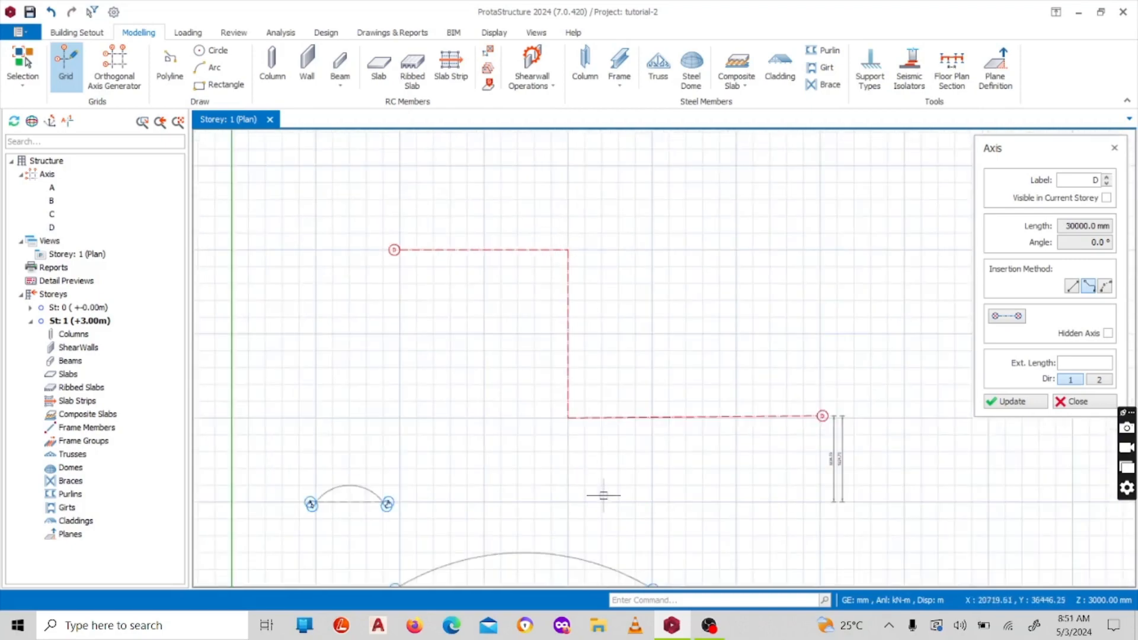
{"action": "scroll", "coordinate": [776, 414], "scroll_direction": "down", "scroll_amount": 4}
{"action": "scroll", "coordinate": [670, 343], "scroll_direction": "up", "scroll_amount": 4}
{"action": "scroll", "coordinate": [666, 381], "scroll_direction": "down", "scroll_amount": 3}
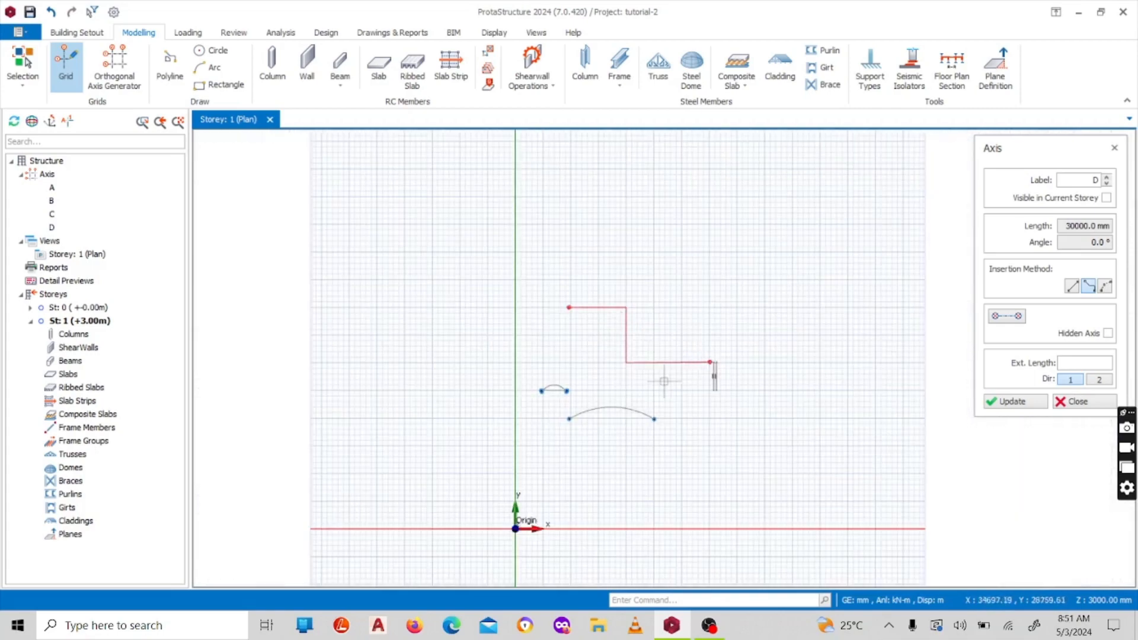
{"action": "scroll", "coordinate": [676, 375], "scroll_direction": "up", "scroll_amount": 1}
{"action": "scroll", "coordinate": [595, 325], "scroll_direction": "down", "scroll_amount": 4}
{"action": "scroll", "coordinate": [592, 272], "scroll_direction": "up", "scroll_amount": 3}
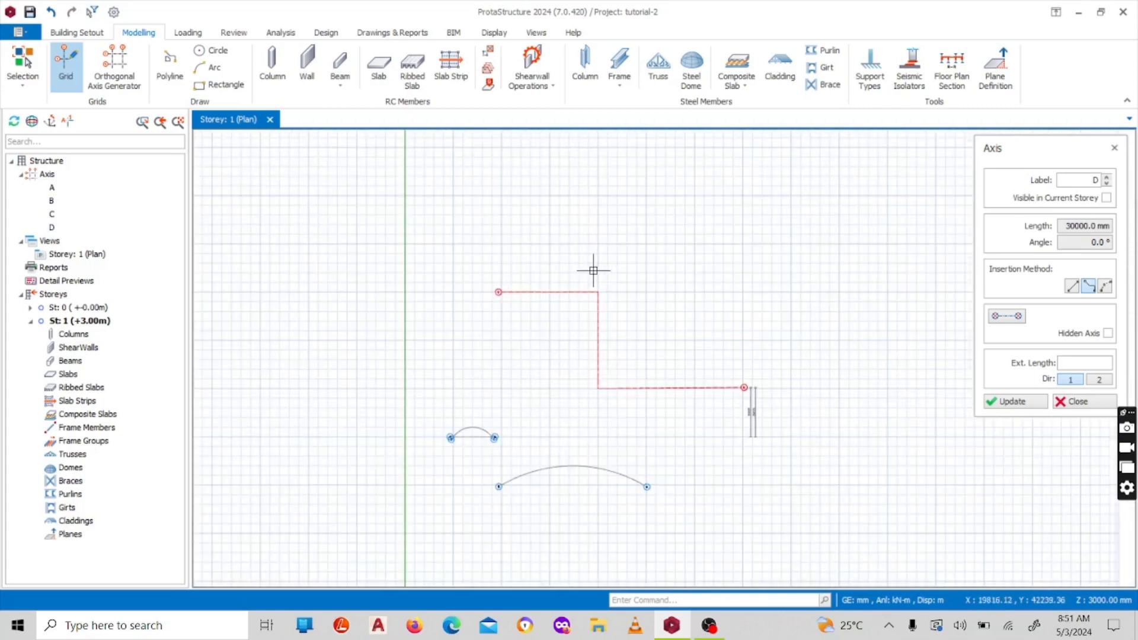
{"action": "scroll", "coordinate": [596, 254], "scroll_direction": "down", "scroll_amount": 5}
{"action": "scroll", "coordinate": [615, 244], "scroll_direction": "up", "scroll_amount": 4}
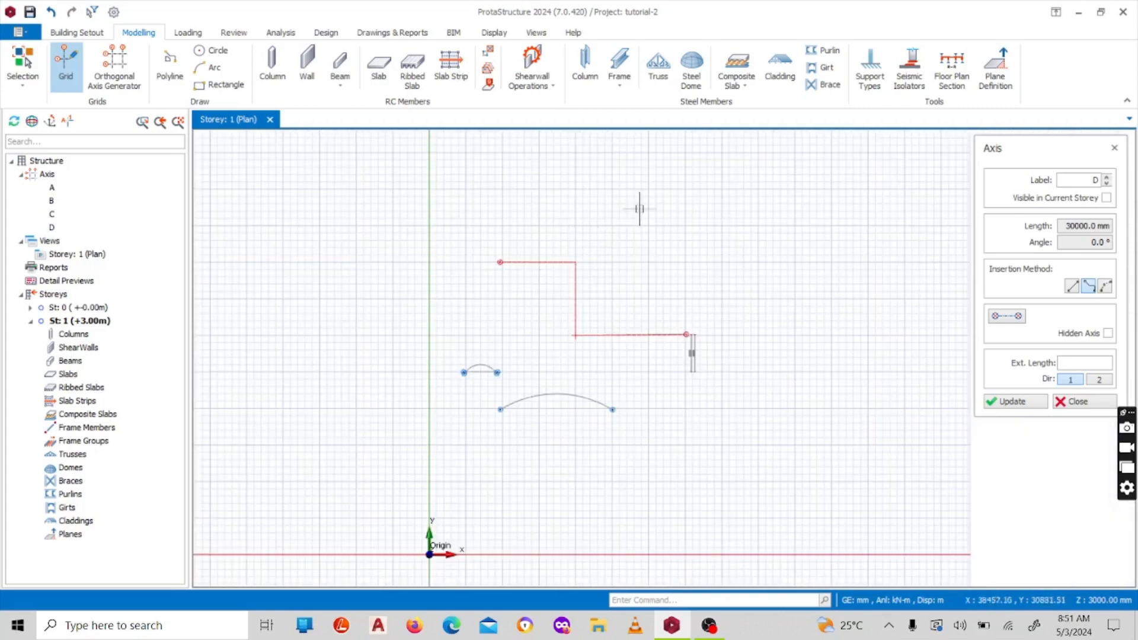
{"action": "scroll", "coordinate": [583, 229], "scroll_direction": "up", "scroll_amount": 1}
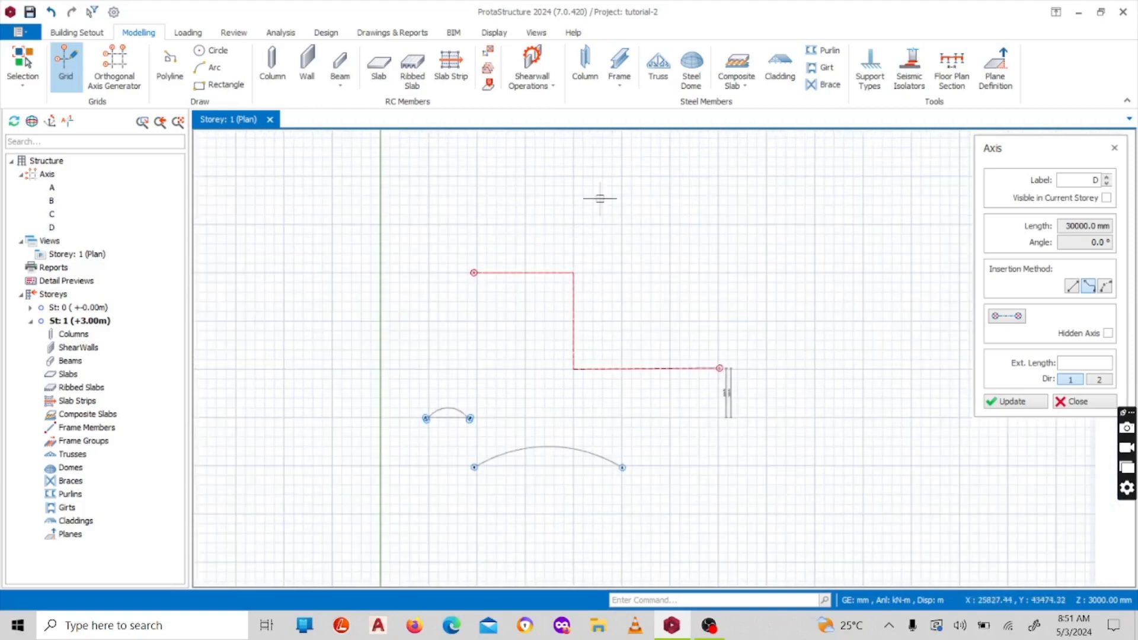
{"action": "scroll", "coordinate": [671, 263], "scroll_direction": "up", "scroll_amount": 1}
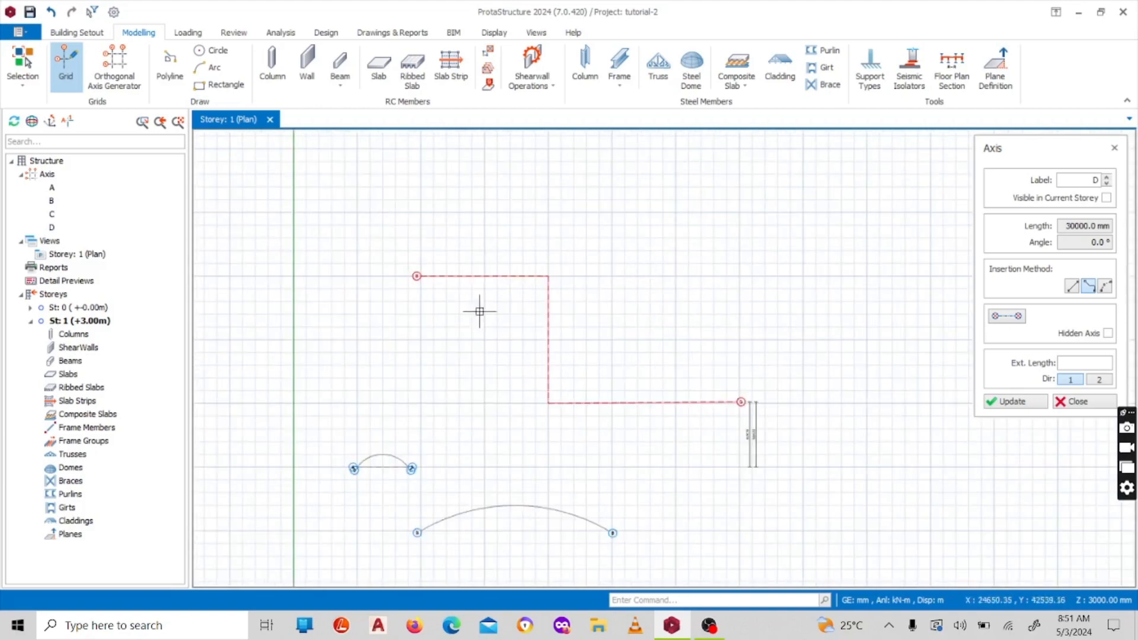
{"action": "scroll", "coordinate": [564, 257], "scroll_direction": "down", "scroll_amount": 2}
{"action": "scroll", "coordinate": [583, 281], "scroll_direction": "up", "scroll_amount": 1}
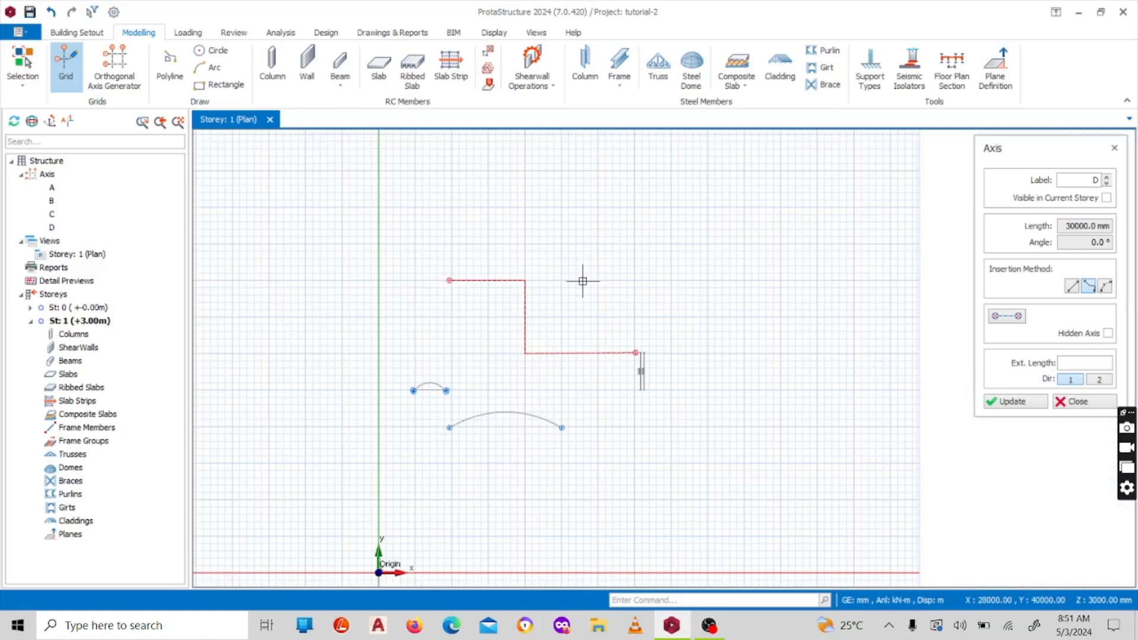
{"action": "scroll", "coordinate": [563, 273], "scroll_direction": "down", "scroll_amount": 3}
{"action": "scroll", "coordinate": [548, 268], "scroll_direction": "up", "scroll_amount": 4}
{"action": "scroll", "coordinate": [522, 290], "scroll_direction": "down", "scroll_amount": 2}
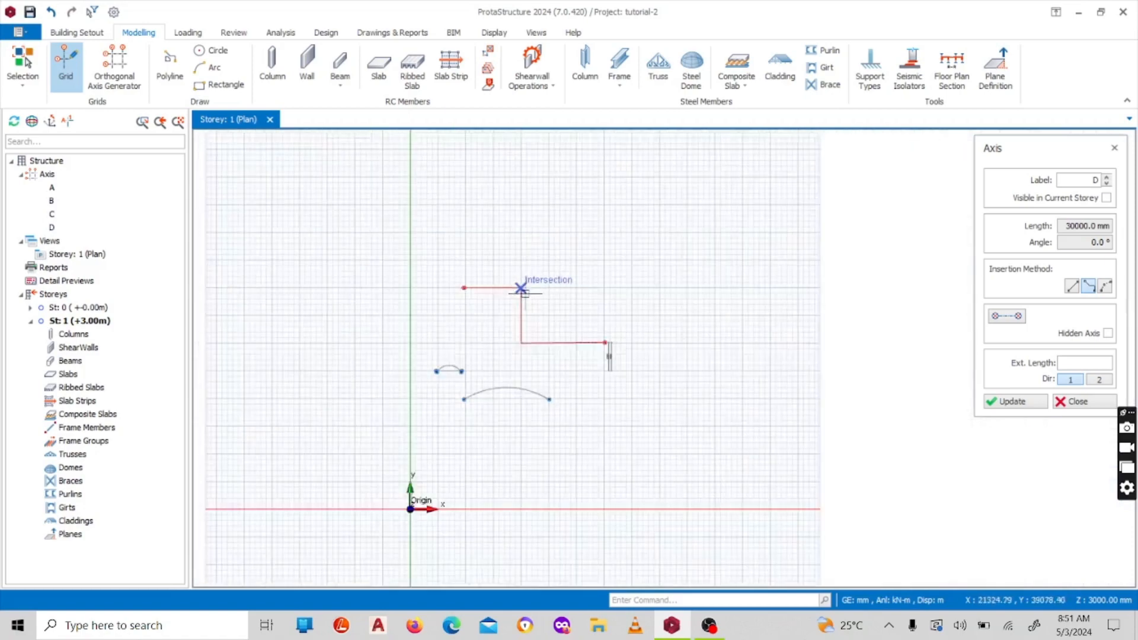
{"action": "scroll", "coordinate": [504, 290], "scroll_direction": "up", "scroll_amount": 1}
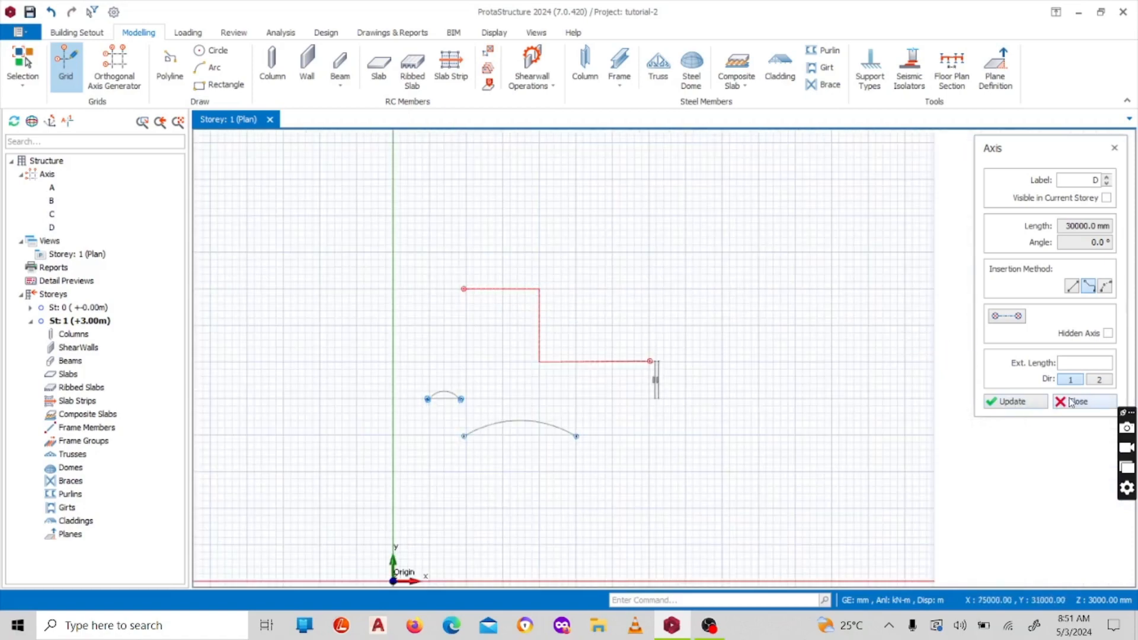
{"action": "scroll", "coordinate": [488, 290], "scroll_direction": "up", "scroll_amount": 2}
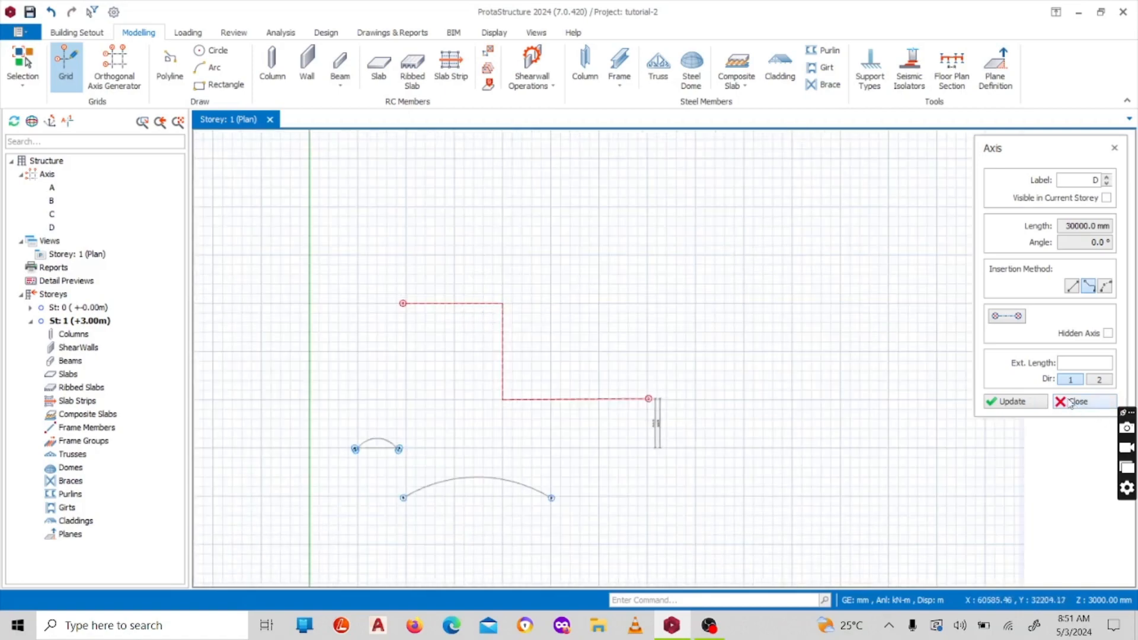
{"action": "scroll", "coordinate": [486, 308], "scroll_direction": "down", "scroll_amount": 2}
{"action": "scroll", "coordinate": [465, 221], "scroll_direction": "up", "scroll_amount": 5}
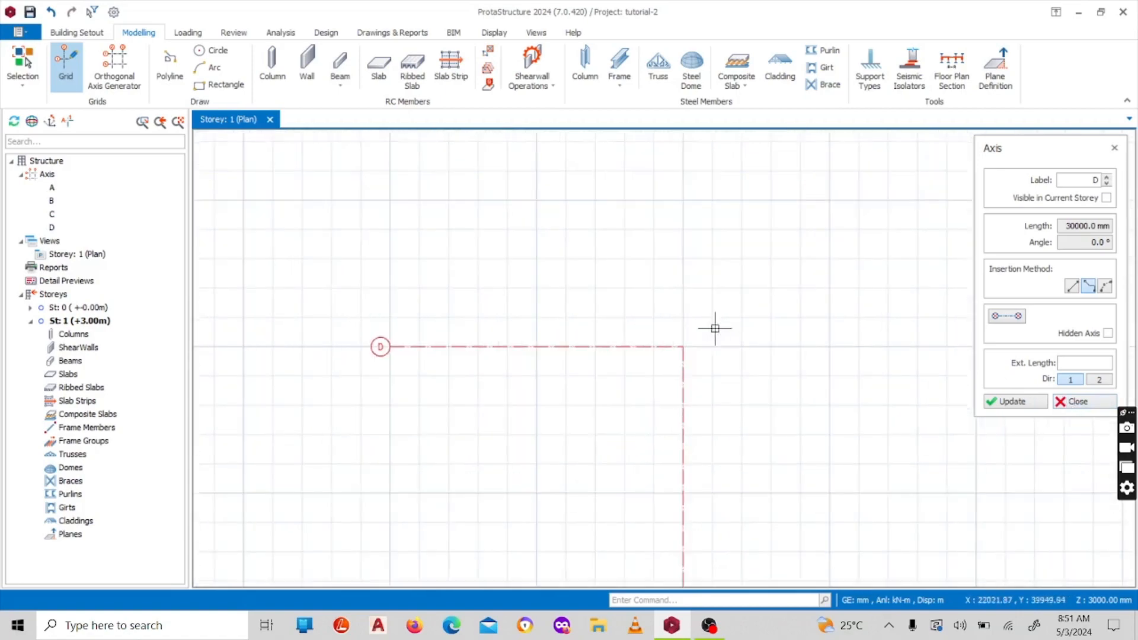
{"action": "scroll", "coordinate": [460, 343], "scroll_direction": "down", "scroll_amount": 4}
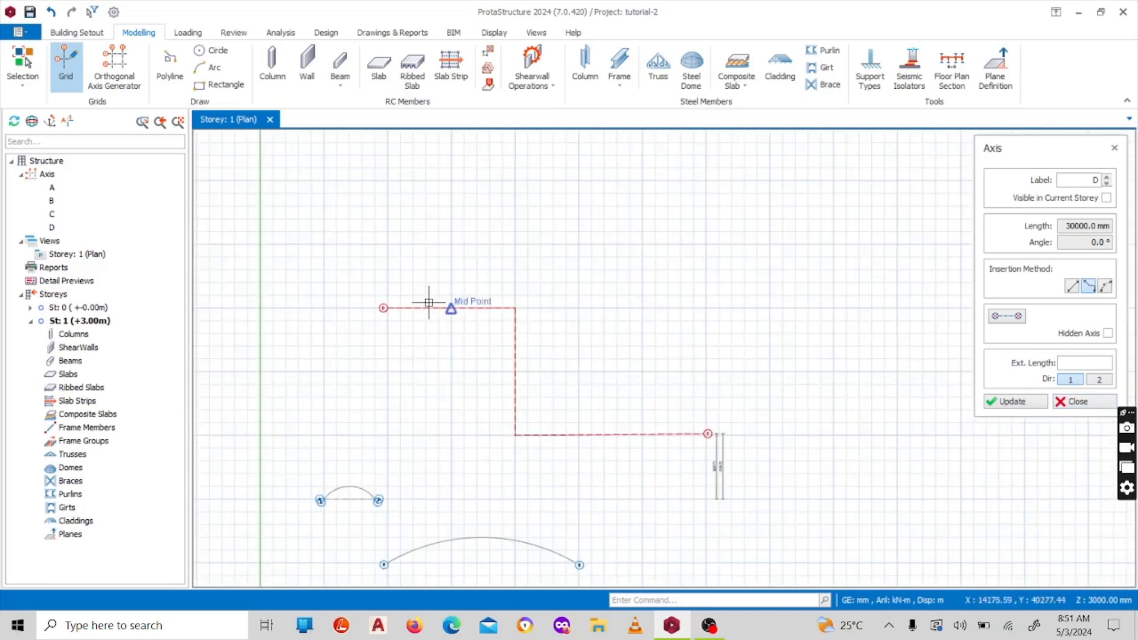
Save the project with the new polyline axis in place
{"action": "scroll", "coordinate": [417, 303], "scroll_direction": "up", "scroll_amount": 2}
{"action": "scroll", "coordinate": [417, 303], "scroll_direction": "down", "scroll_amount": 1}
{"action": "key", "text": "ctrl+s"}
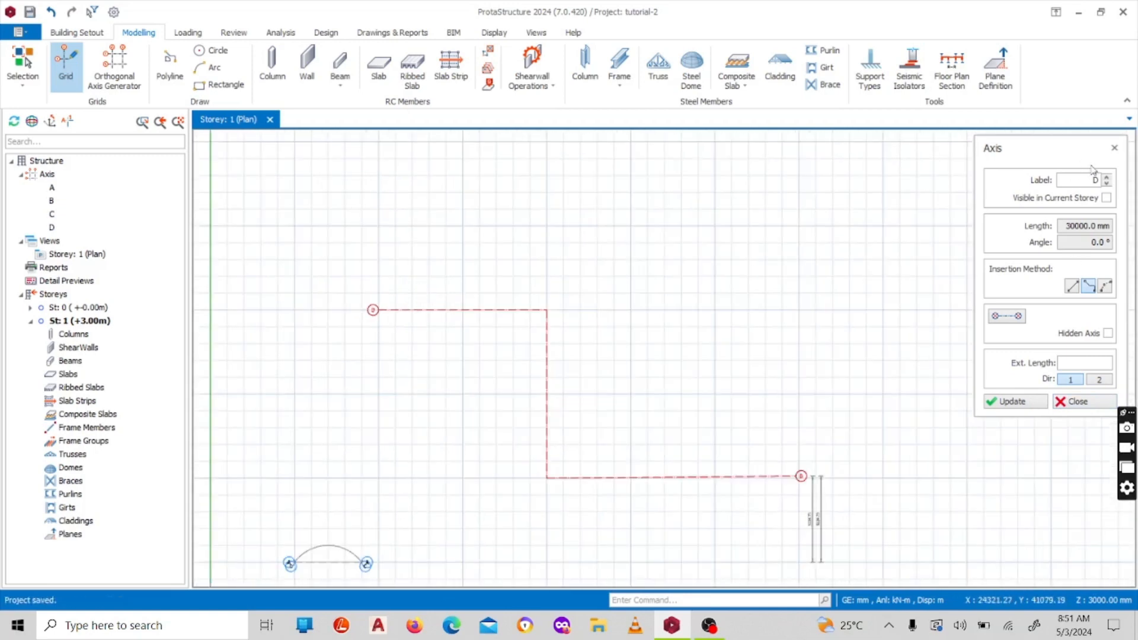
Relabel the stepped polyline axis as E and apply the update
{"action": "scroll", "coordinate": [528, 317], "scroll_direction": "up", "scroll_amount": 3}
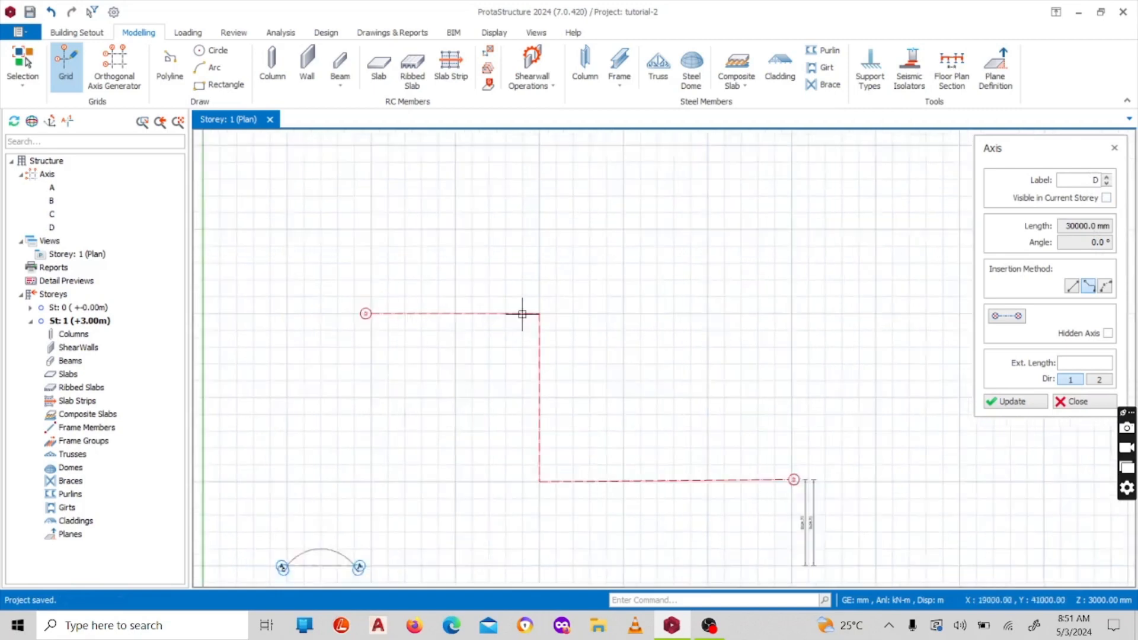
{"action": "scroll", "coordinate": [531, 323], "scroll_direction": "down", "scroll_amount": 5}
{"action": "scroll", "coordinate": [510, 284], "scroll_direction": "up", "scroll_amount": 5}
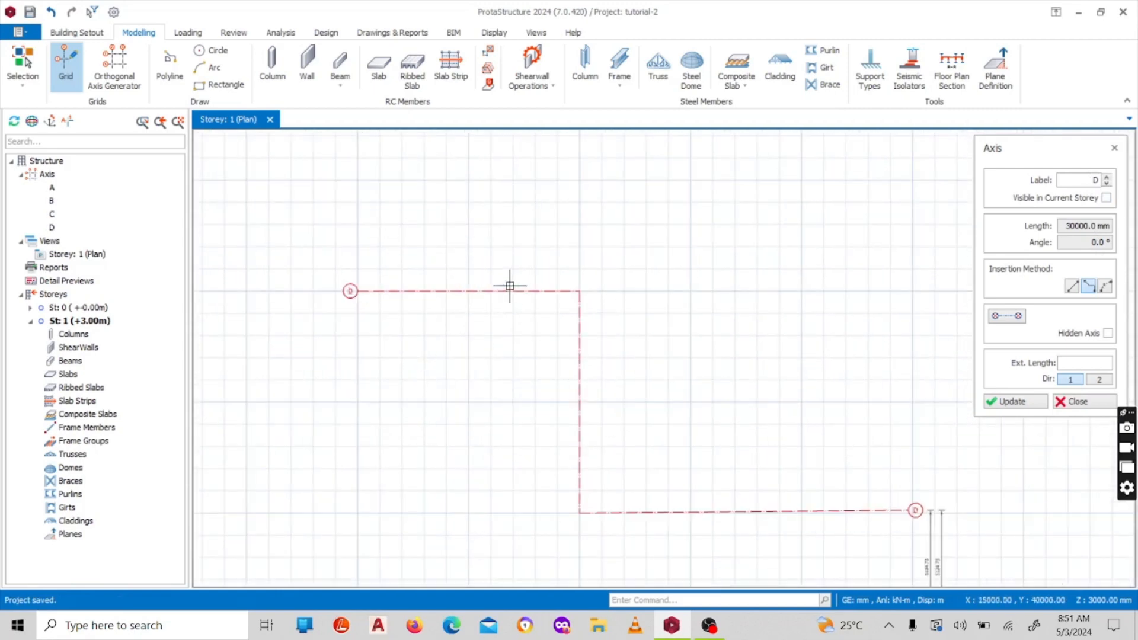
{"action": "scroll", "coordinate": [602, 277], "scroll_direction": "down", "scroll_amount": 3}
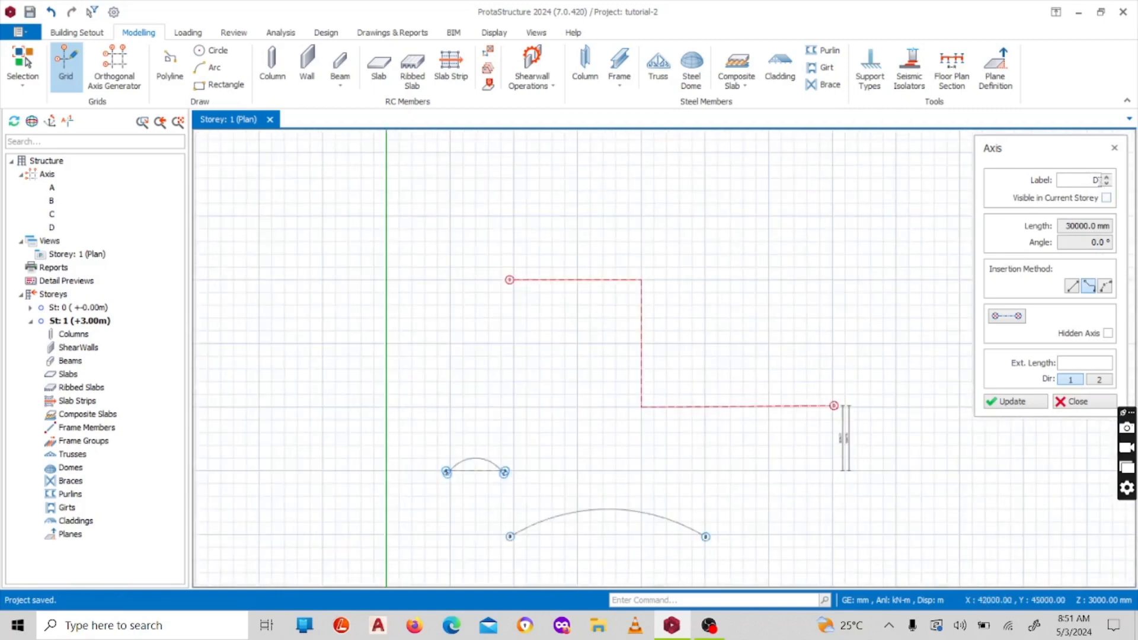
{"action": "left_click", "coordinate": [1106, 179]}
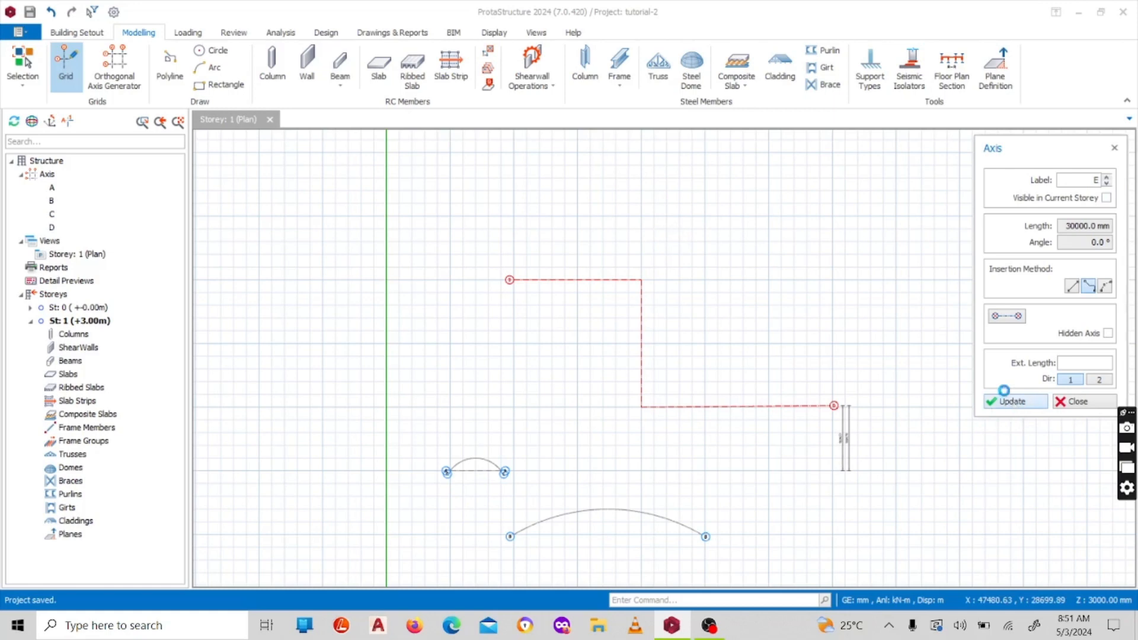
{"action": "left_click", "coordinate": [1003, 391]}
{"action": "scroll", "coordinate": [424, 241], "scroll_direction": "up", "scroll_amount": 6}
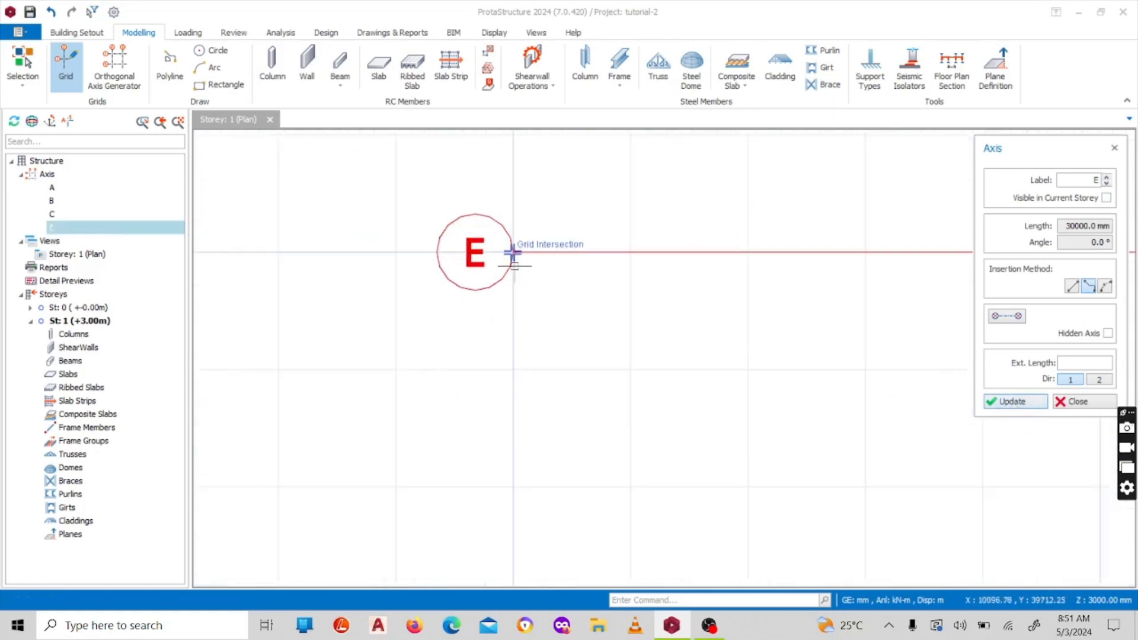
Relabel the stepped polyline axis as E1, apply the update and close the axis properties
{"action": "scroll", "coordinate": [514, 266], "scroll_direction": "down", "scroll_amount": 5}
{"action": "left_click", "coordinate": [507, 258]}
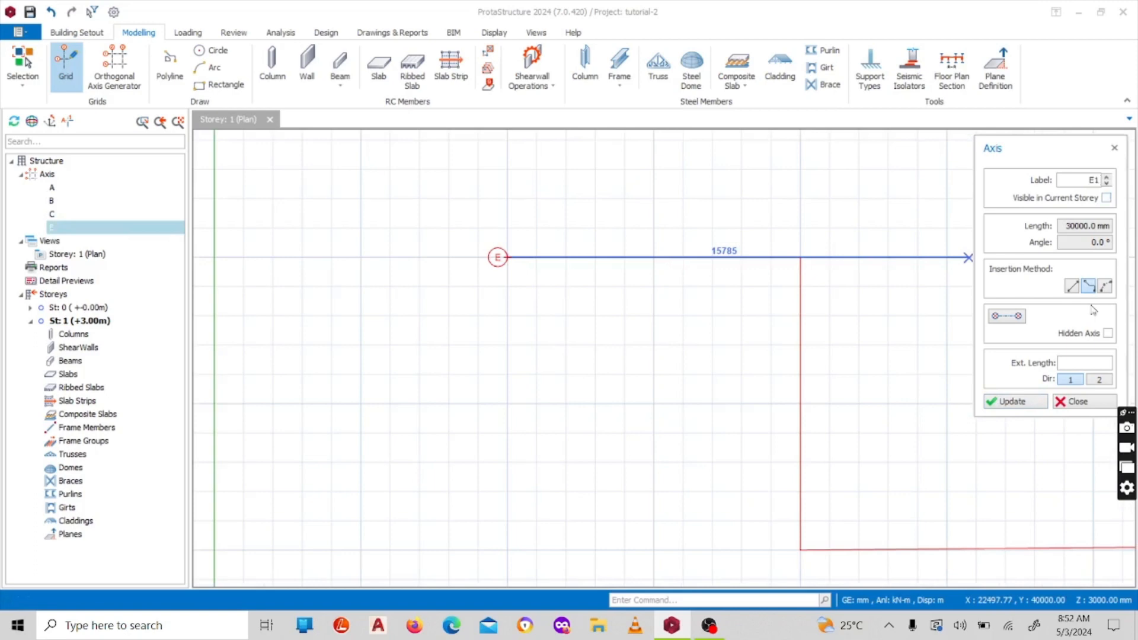
{"action": "left_click", "coordinate": [1012, 402]}
{"action": "scroll", "coordinate": [669, 345], "scroll_direction": "down", "scroll_amount": 4}
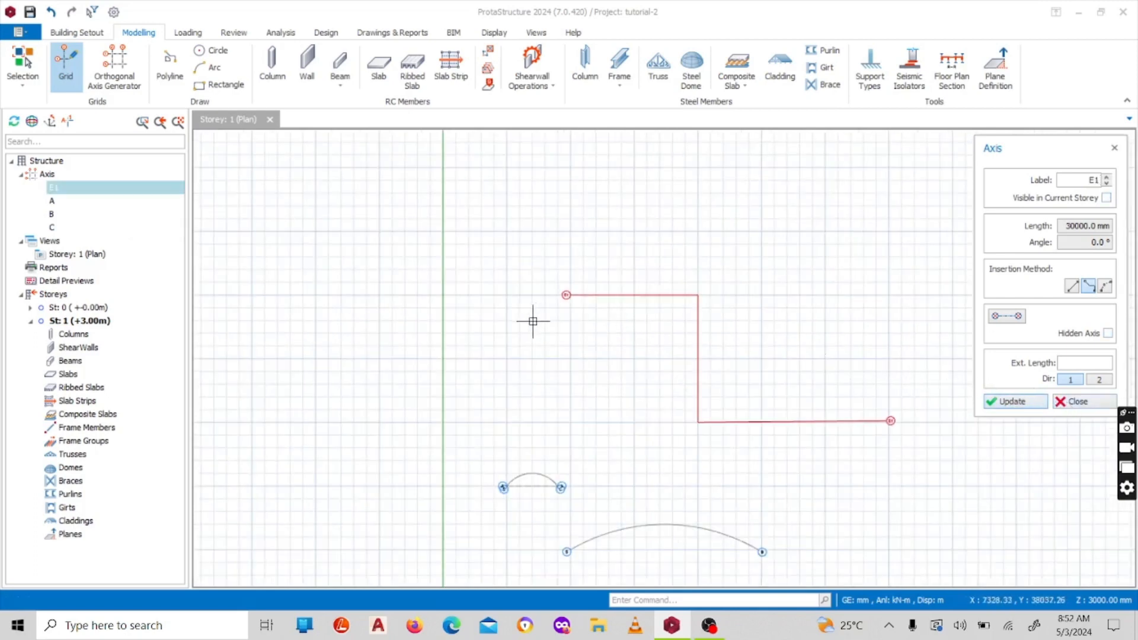
{"action": "scroll", "coordinate": [533, 320], "scroll_direction": "down", "scroll_amount": 5}
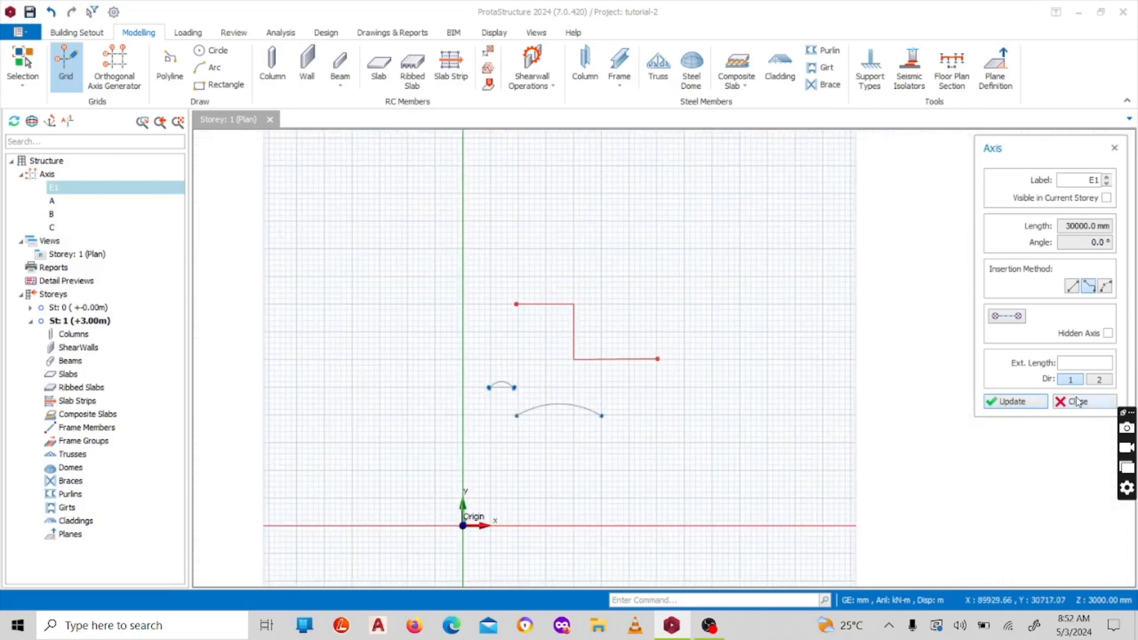
{"action": "left_click", "coordinate": [1078, 401]}
{"action": "left_click", "coordinate": [657, 281]}
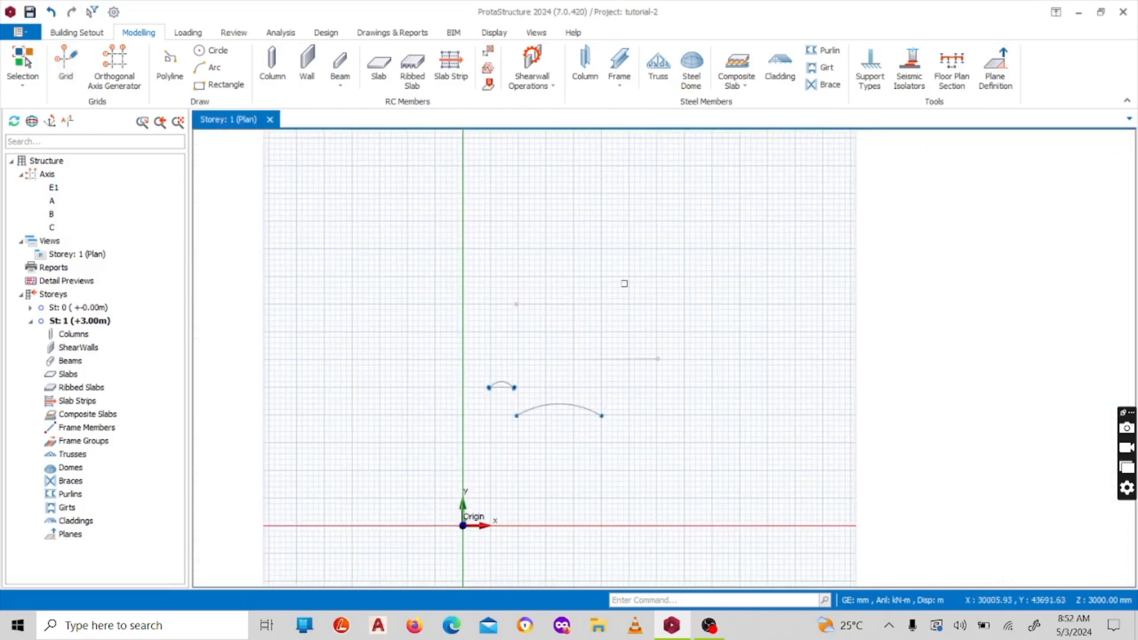
Delete all straight, curved and polyline axes from the storey plan, keeping the Axis member filter enabled
{"action": "scroll", "coordinate": [624, 283], "scroll_direction": "up", "scroll_amount": 2}
{"action": "left_click_drag", "start_coordinate": [781, 213], "coordinate": [596, 328]}
{"action": "left_click_drag", "start_coordinate": [431, 504], "coordinate": [620, 323]}
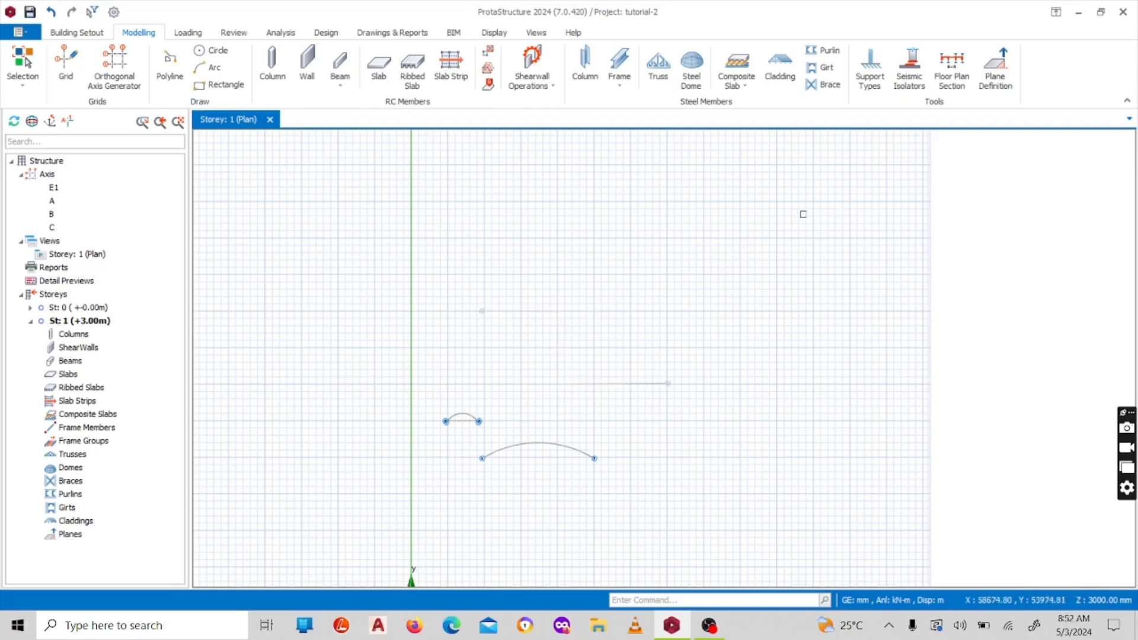
{"action": "left_click_drag", "start_coordinate": [801, 212], "coordinate": [426, 500]}
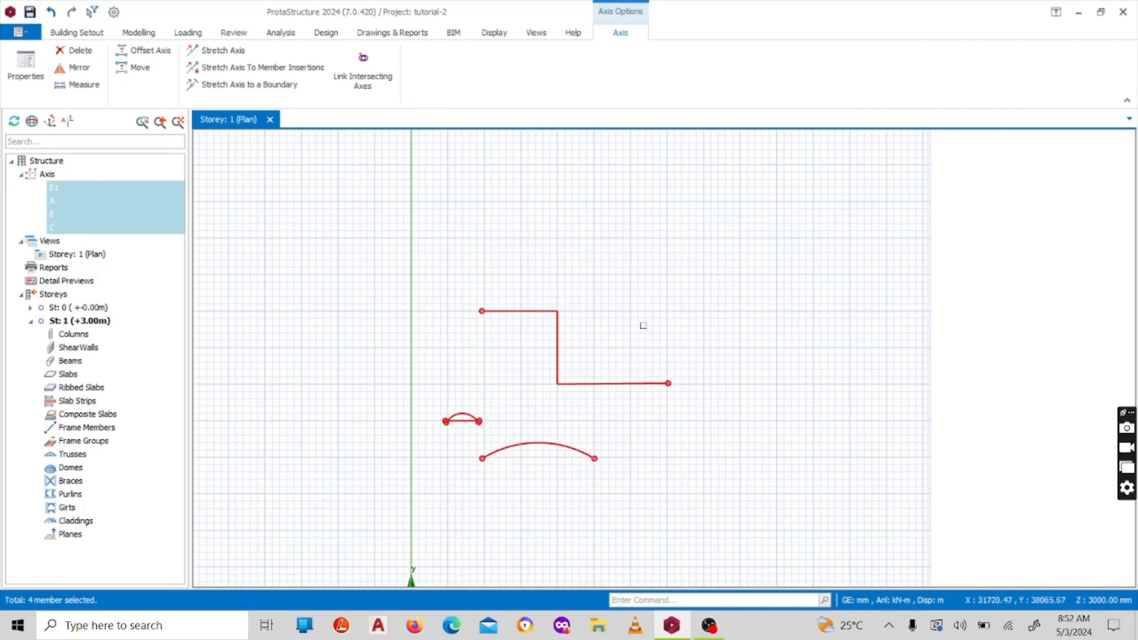
{"action": "key", "text": "Delete"}
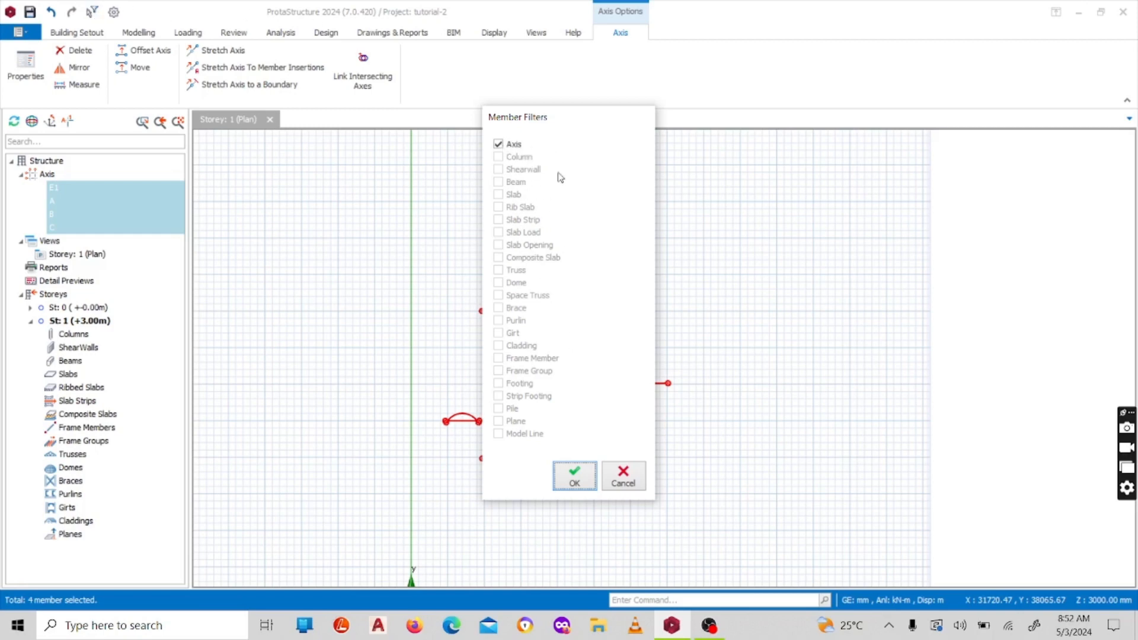
{"action": "left_click", "coordinate": [573, 478]}
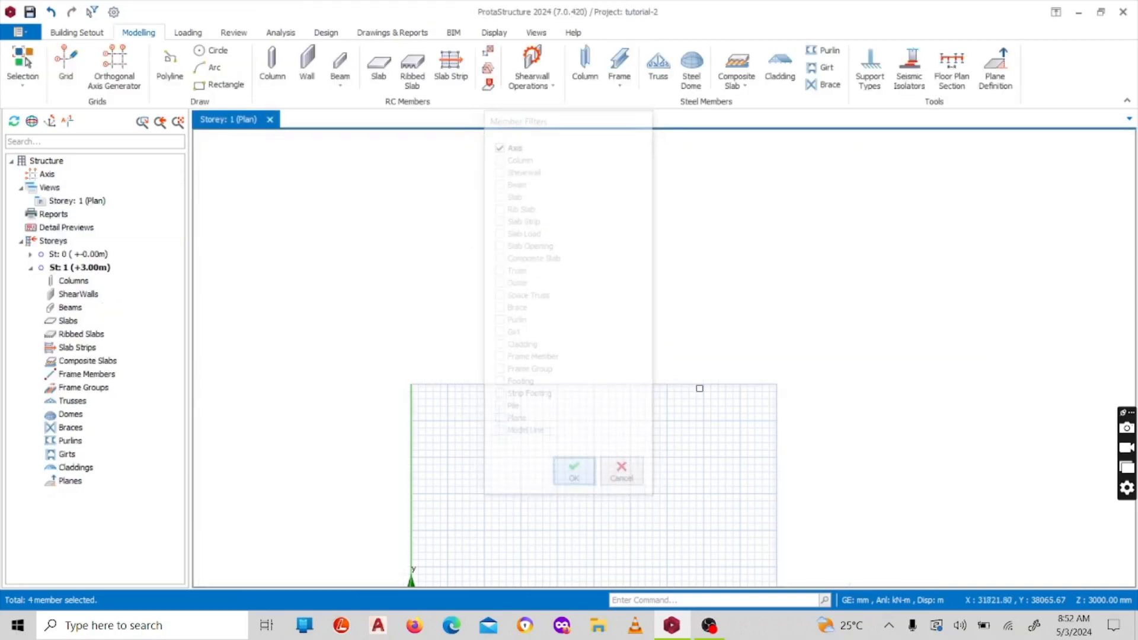
Start the Orthogonal Axis Generator and pick the lower-left reference point of the axis group at X 5000, Y 5000
{"action": "scroll", "coordinate": [450, 334], "scroll_direction": "up", "scroll_amount": 4}
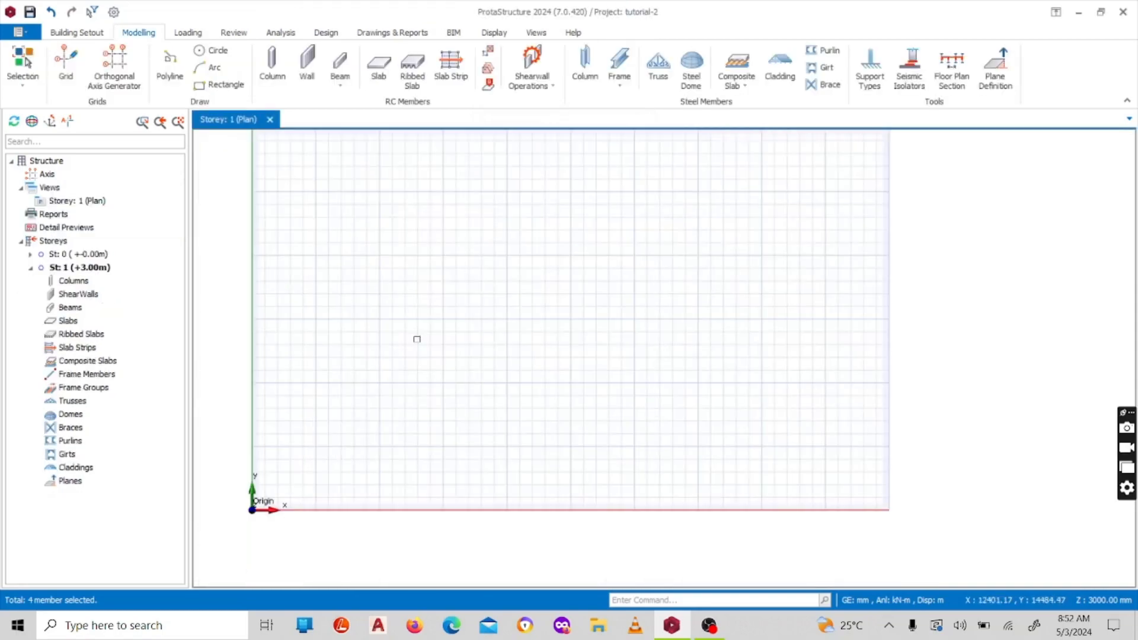
{"action": "scroll", "coordinate": [359, 203], "scroll_direction": "down", "scroll_amount": 3}
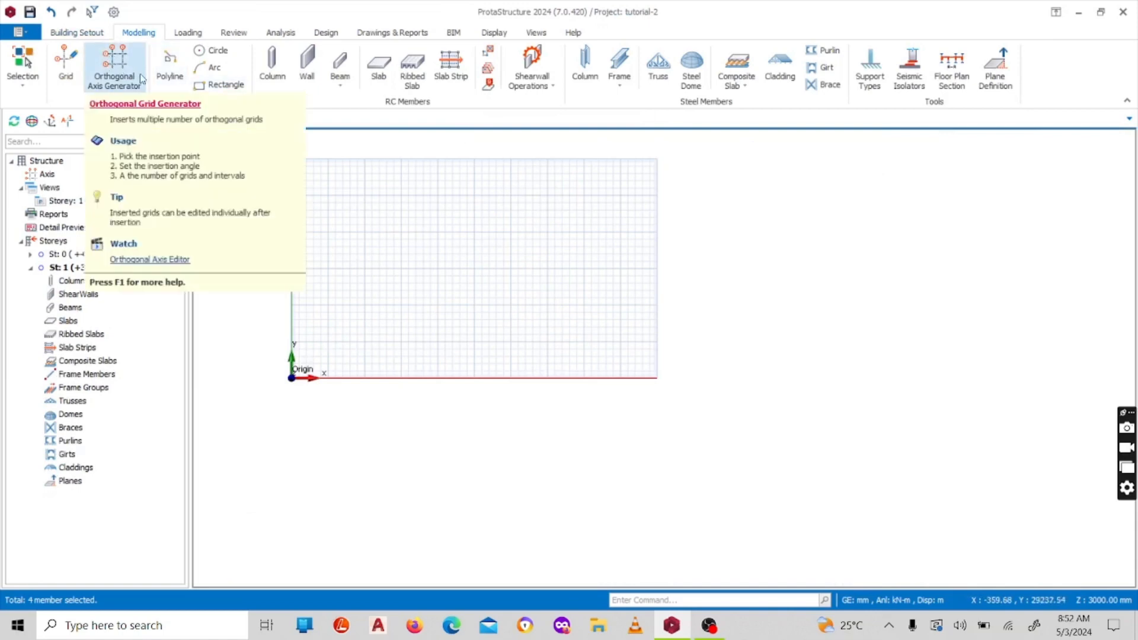
{"action": "scroll", "coordinate": [352, 221], "scroll_direction": "down", "scroll_amount": 3}
{"action": "scroll", "coordinate": [346, 185], "scroll_direction": "up", "scroll_amount": 3}
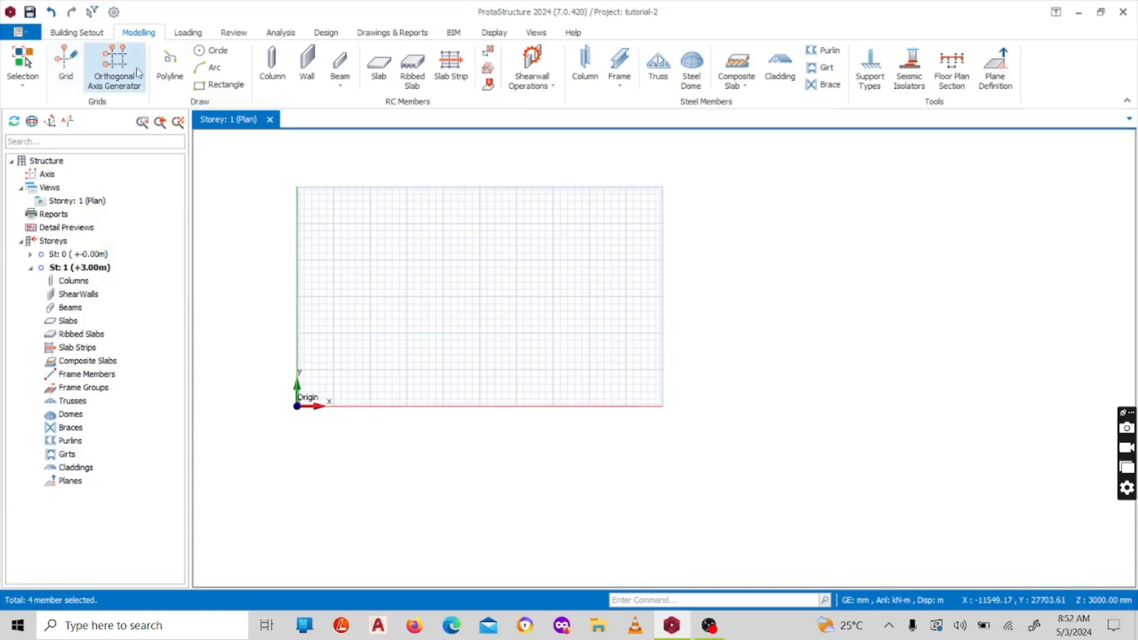
{"action": "right_click", "coordinate": [46, 174]}
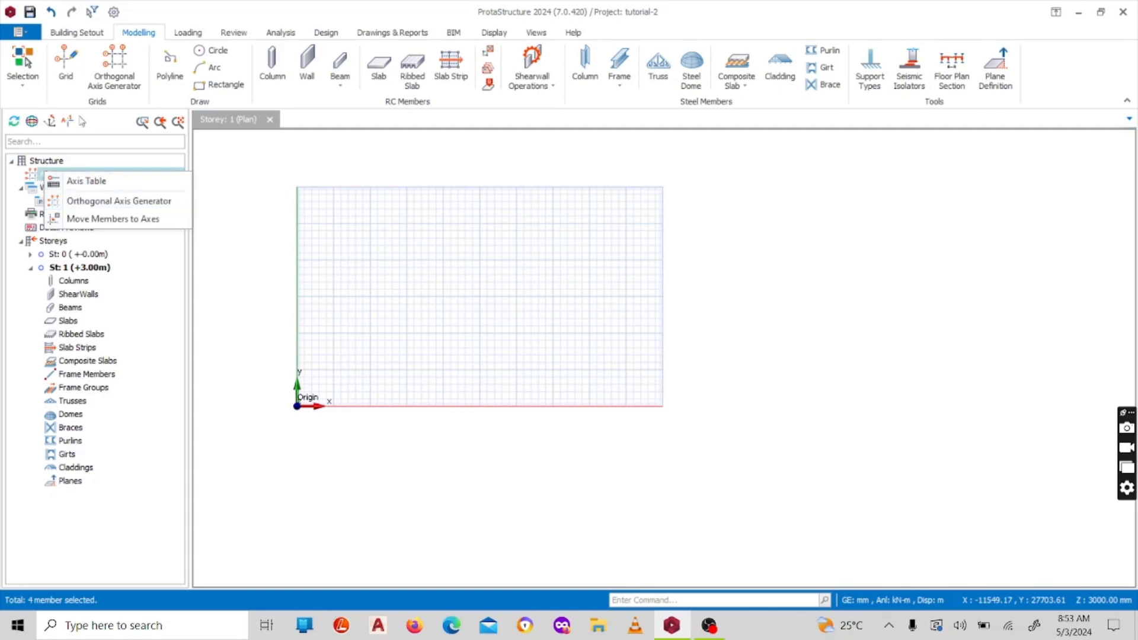
{"action": "left_click", "coordinate": [124, 63]}
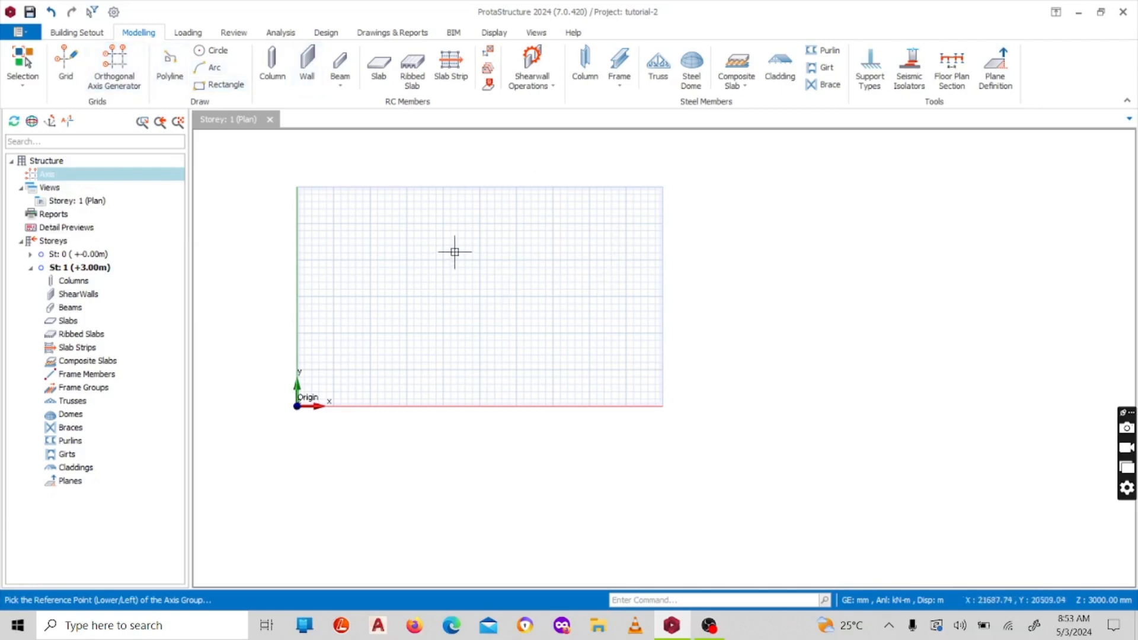
{"action": "middle_click_drag", "start_coordinate": [460, 221], "coordinate": [485, 272]}
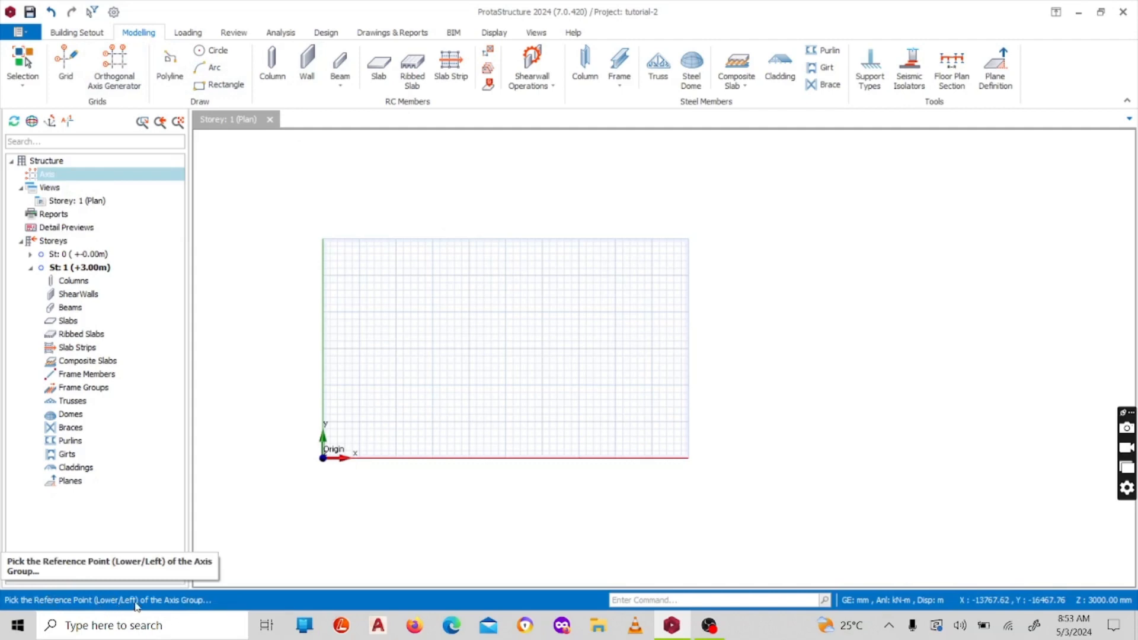
{"action": "scroll", "coordinate": [377, 398], "scroll_direction": "up", "scroll_amount": 2}
{"action": "scroll", "coordinate": [350, 439], "scroll_direction": "down", "scroll_amount": 2}
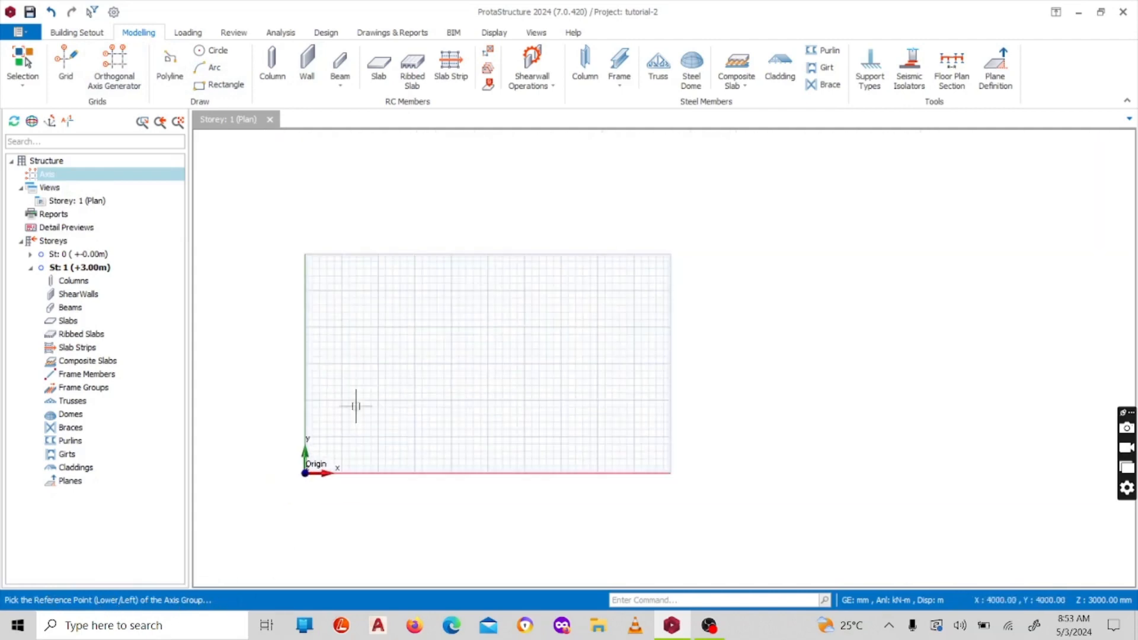
{"action": "scroll", "coordinate": [356, 403], "scroll_direction": "up", "scroll_amount": 3}
{"action": "left_click", "coordinate": [317, 491]}
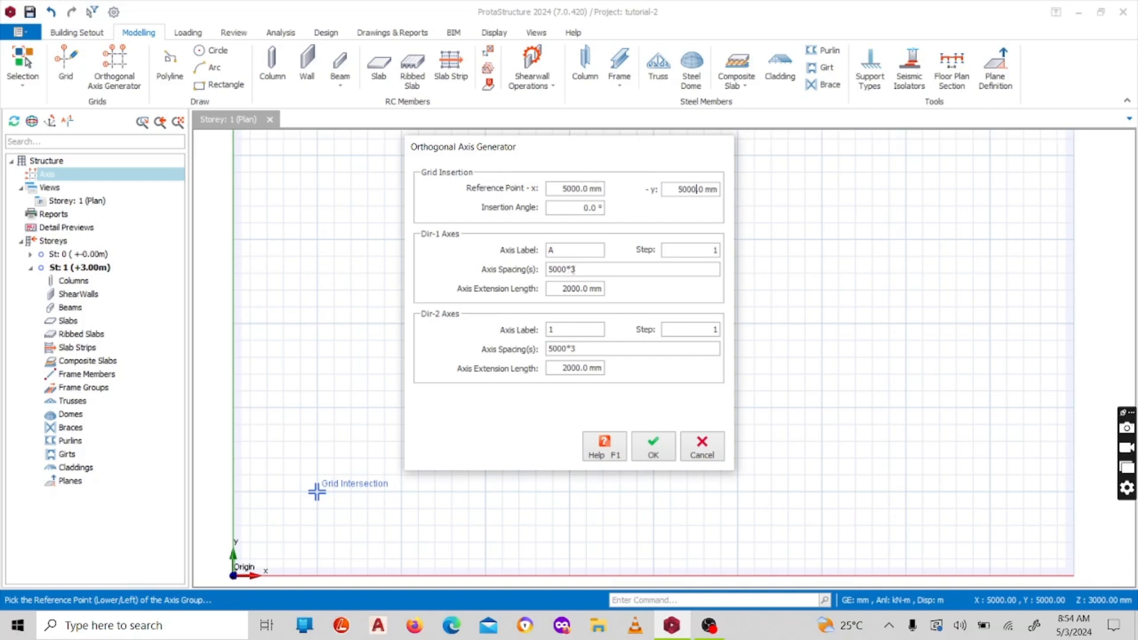
Generate the orthogonal grid with Dir-1 axis spacings 4000,3000,2000,1000 and Dir-2 axis spacings 5000*3,2000
{"action": "left_click", "coordinate": [579, 271]}
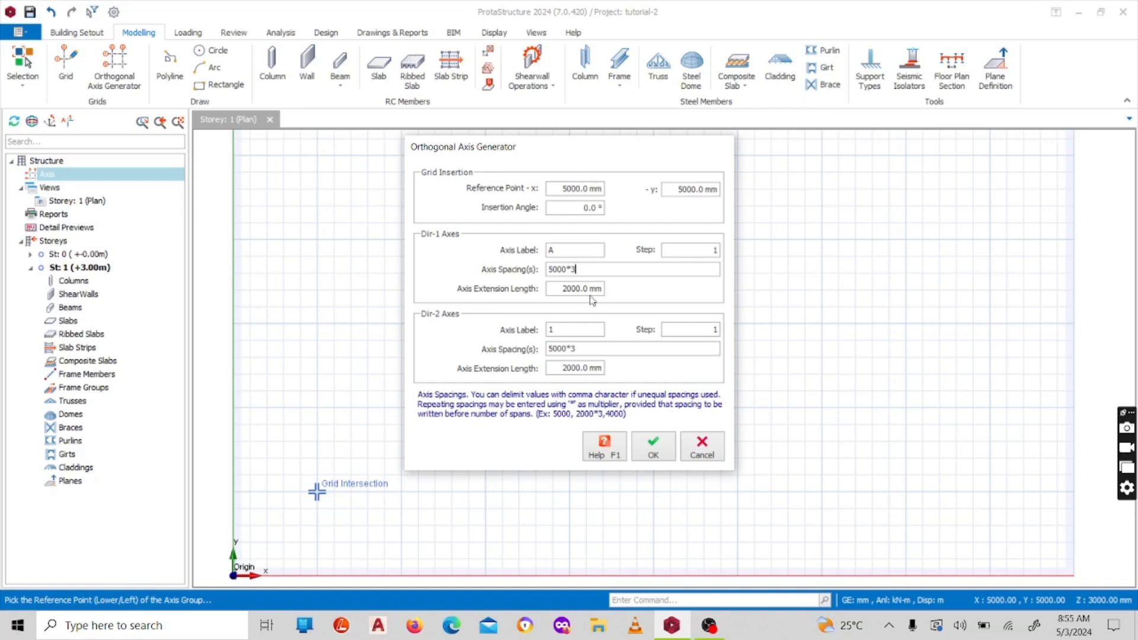
{"action": "type", "text": ",3000"}
{"action": "key", "text": "BackSpace"}
{"action": "key", "text": "BackSpace"}
{"action": "key", "text": "BackSpace"}
{"action": "key", "text": "BackSpace"}
{"action": "key", "text": "BackSpace"}
{"action": "key", "text": "BackSpace"}
{"action": "key", "text": "BackSpace"}
{"action": "key", "text": "BackSpace"}
{"action": "key", "text": "BackSpace"}
{"action": "key", "text": "BackSpace"}
{"action": "key", "text": "BackSpace"}
{"action": "type", "text": "4000,3000,2000,1000"}
{"action": "left_click", "coordinate": [654, 451]}
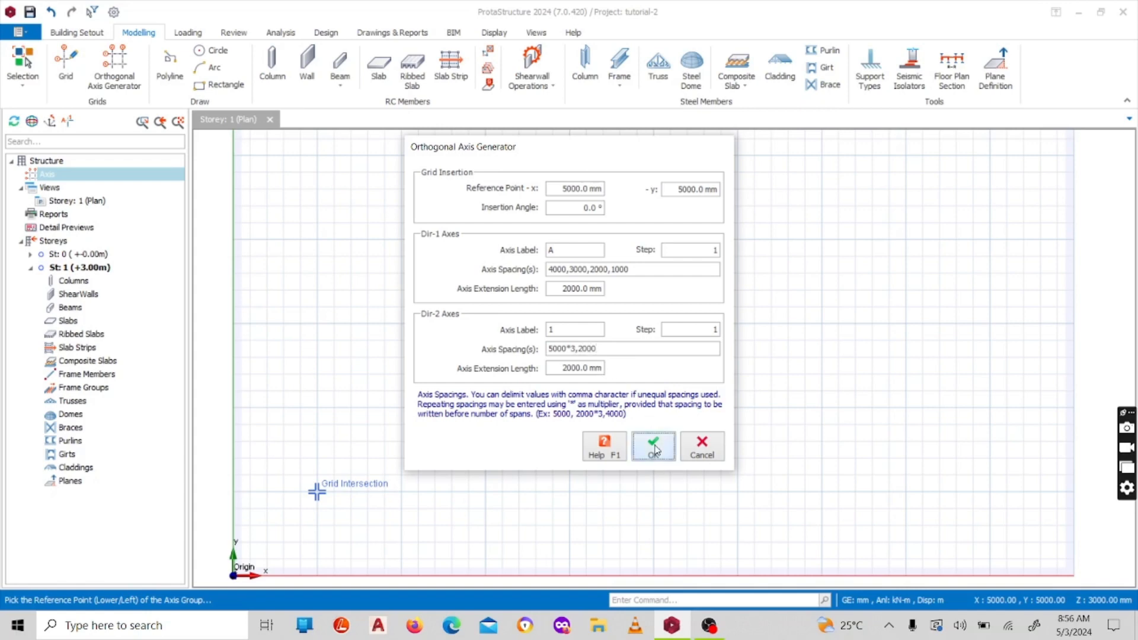
Check the layout of the generated orthogonal grid and save the project
{"action": "scroll", "coordinate": [641, 356], "scroll_direction": "down", "scroll_amount": 3}
{"action": "scroll", "coordinate": [380, 382], "scroll_direction": "up", "scroll_amount": 2}
{"action": "scroll", "coordinate": [655, 284], "scroll_direction": "up", "scroll_amount": 3}
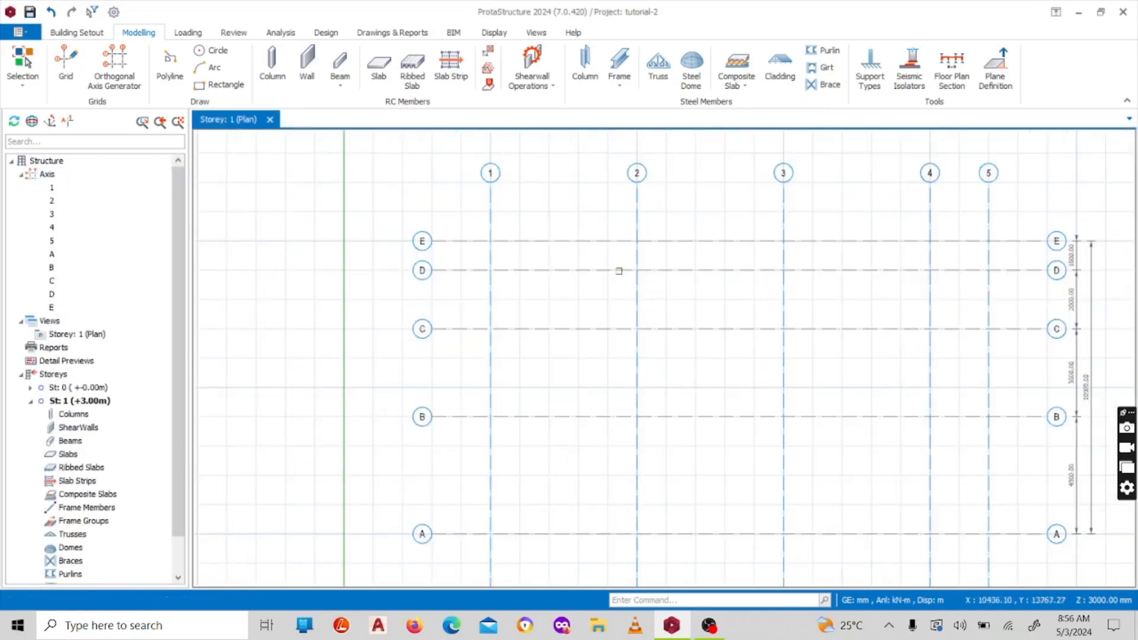
{"action": "scroll", "coordinate": [493, 242], "scroll_direction": "down", "scroll_amount": 2}
{"action": "scroll", "coordinate": [511, 285], "scroll_direction": "up", "scroll_amount": 1}
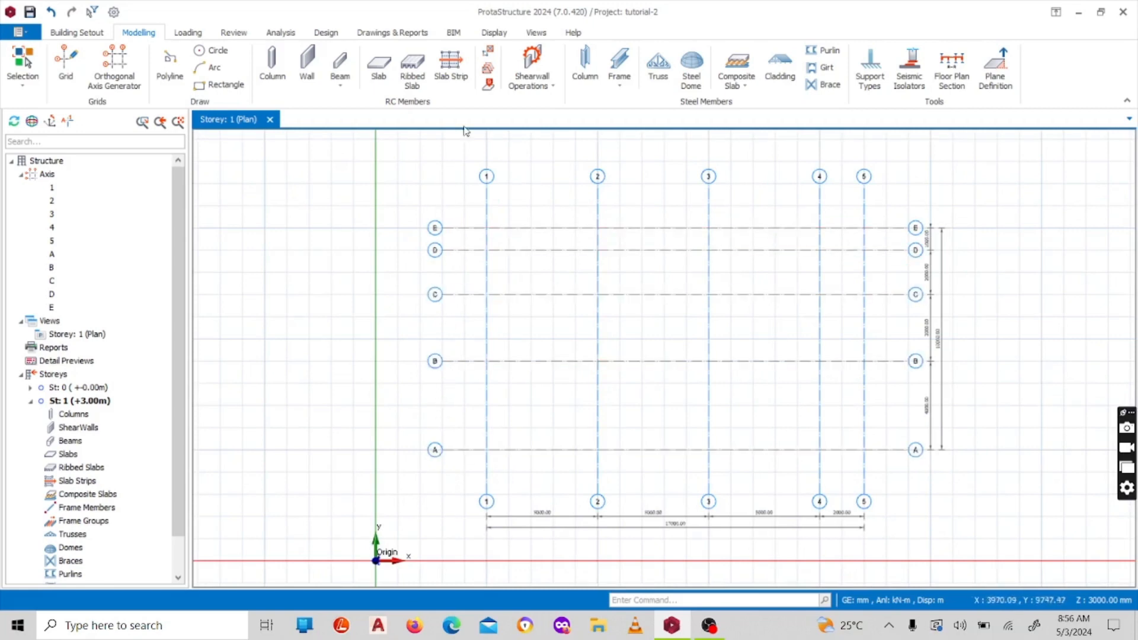
{"action": "key", "text": "ctrl+s"}
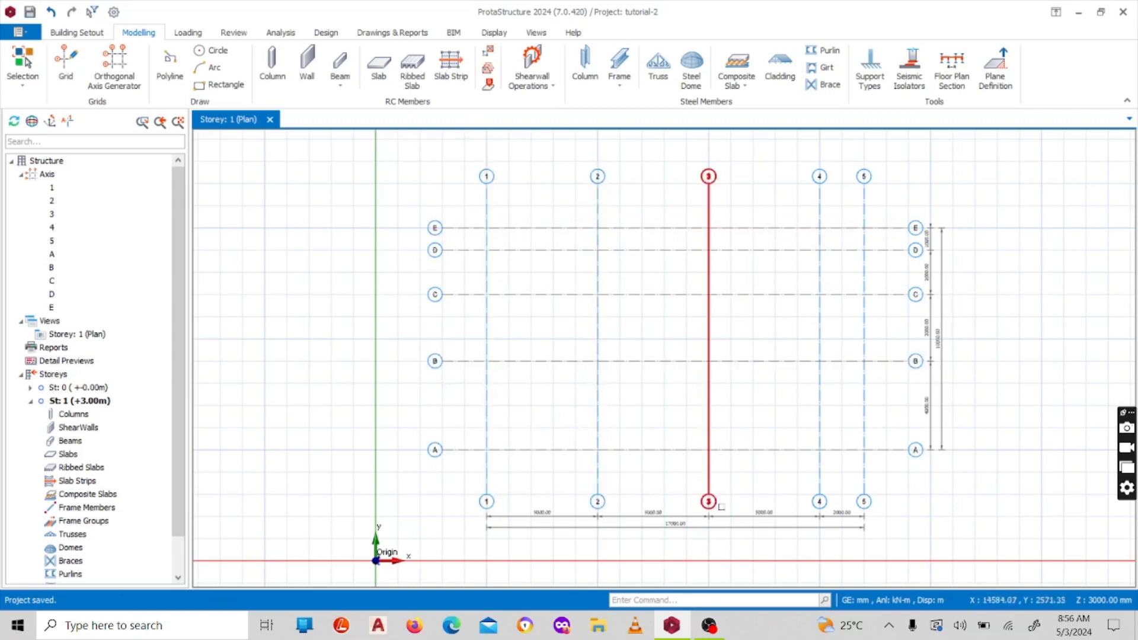
Examine the individual spacing and overall dimensions along the numbered axes and along the lettered axes
{"action": "scroll", "coordinate": [551, 214], "scroll_direction": "down", "scroll_amount": 1}
{"action": "scroll", "coordinate": [575, 444], "scroll_direction": "up", "scroll_amount": 2}
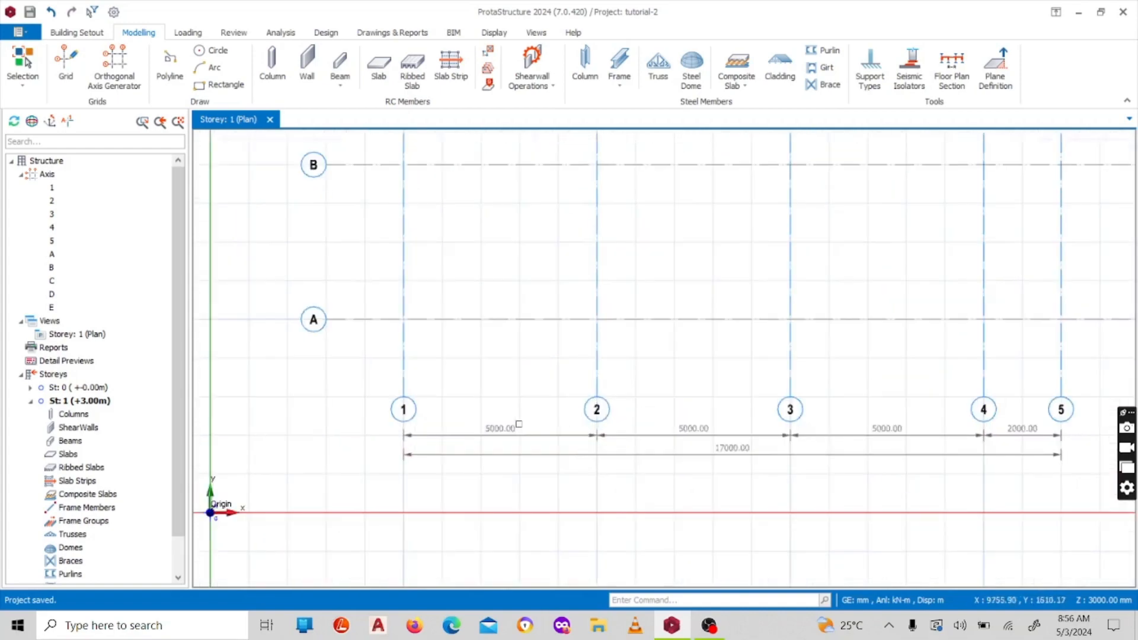
{"action": "scroll", "coordinate": [517, 424], "scroll_direction": "down", "scroll_amount": 2}
{"action": "scroll", "coordinate": [657, 396], "scroll_direction": "up", "scroll_amount": 2}
{"action": "scroll", "coordinate": [656, 396], "scroll_direction": "up", "scroll_amount": 1}
{"action": "scroll", "coordinate": [658, 318], "scroll_direction": "down", "scroll_amount": 2}
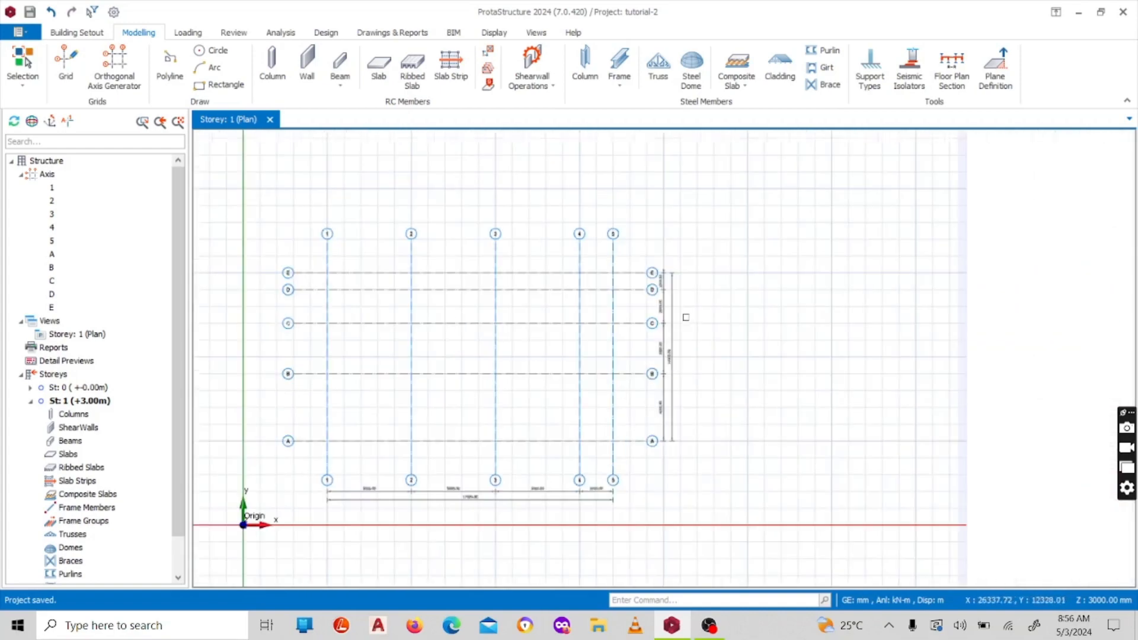
{"action": "scroll", "coordinate": [658, 317], "scroll_direction": "up", "scroll_amount": 1}
{"action": "scroll", "coordinate": [597, 399], "scroll_direction": "up", "scroll_amount": 1}
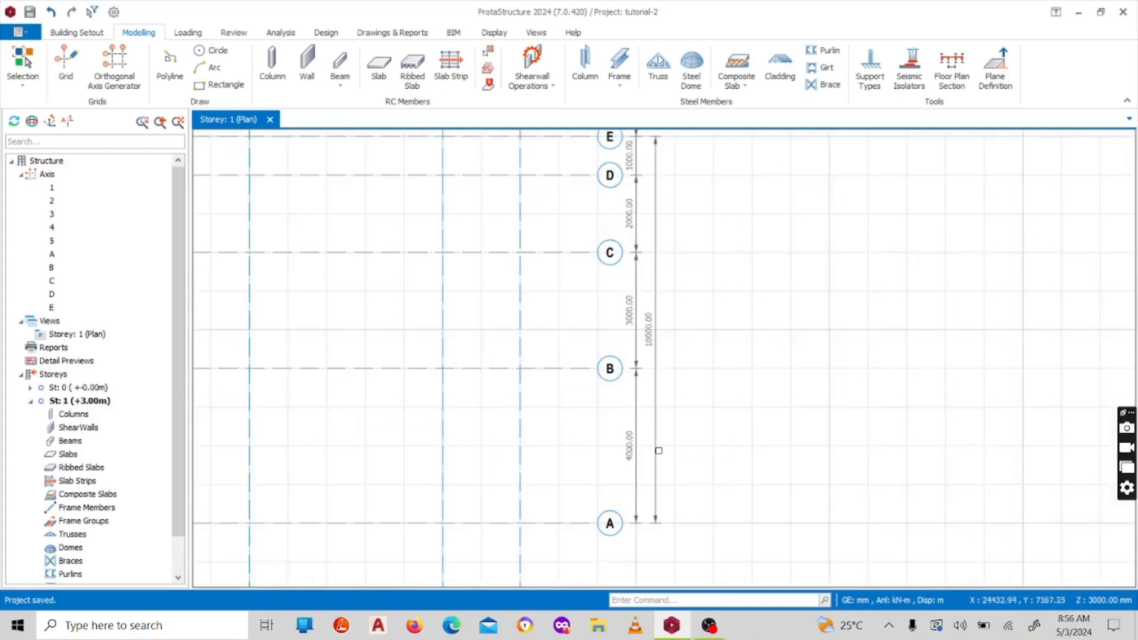
{"action": "scroll", "coordinate": [654, 452], "scroll_direction": "down", "scroll_amount": 2}
{"action": "scroll", "coordinate": [583, 392], "scroll_direction": "up", "scroll_amount": 1}
{"action": "scroll", "coordinate": [583, 392], "scroll_direction": "up", "scroll_amount": 2}
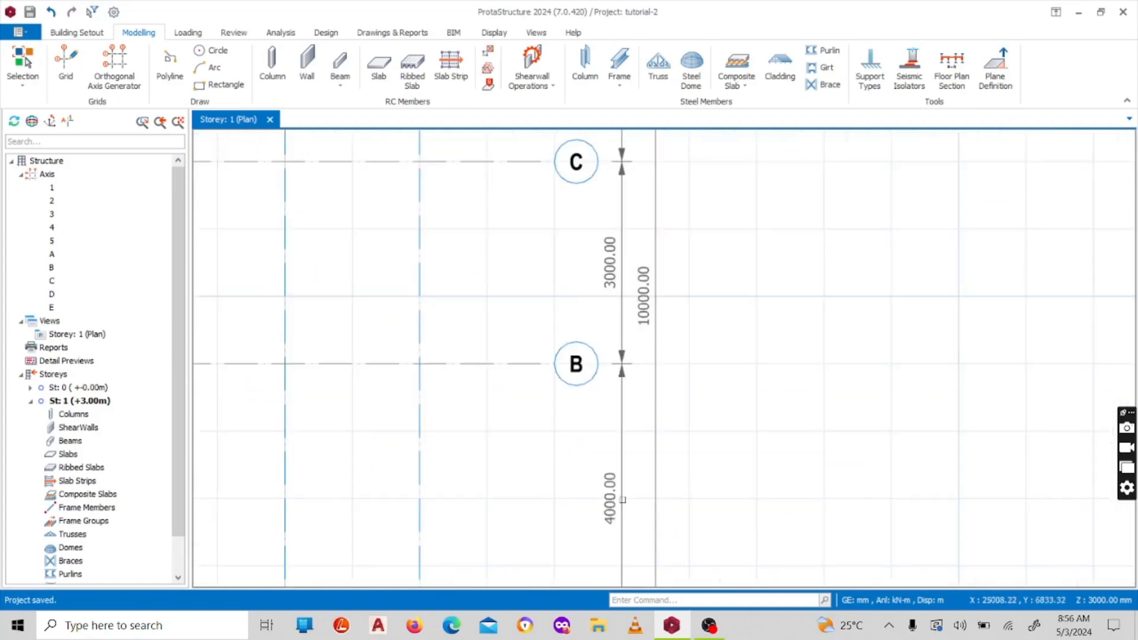
{"action": "scroll", "coordinate": [599, 403], "scroll_direction": "down", "scroll_amount": 2}
{"action": "scroll", "coordinate": [624, 420], "scroll_direction": "up", "scroll_amount": 2}
{"action": "scroll", "coordinate": [624, 420], "scroll_direction": "down", "scroll_amount": 2}
{"action": "scroll", "coordinate": [621, 350], "scroll_direction": "up", "scroll_amount": 2}
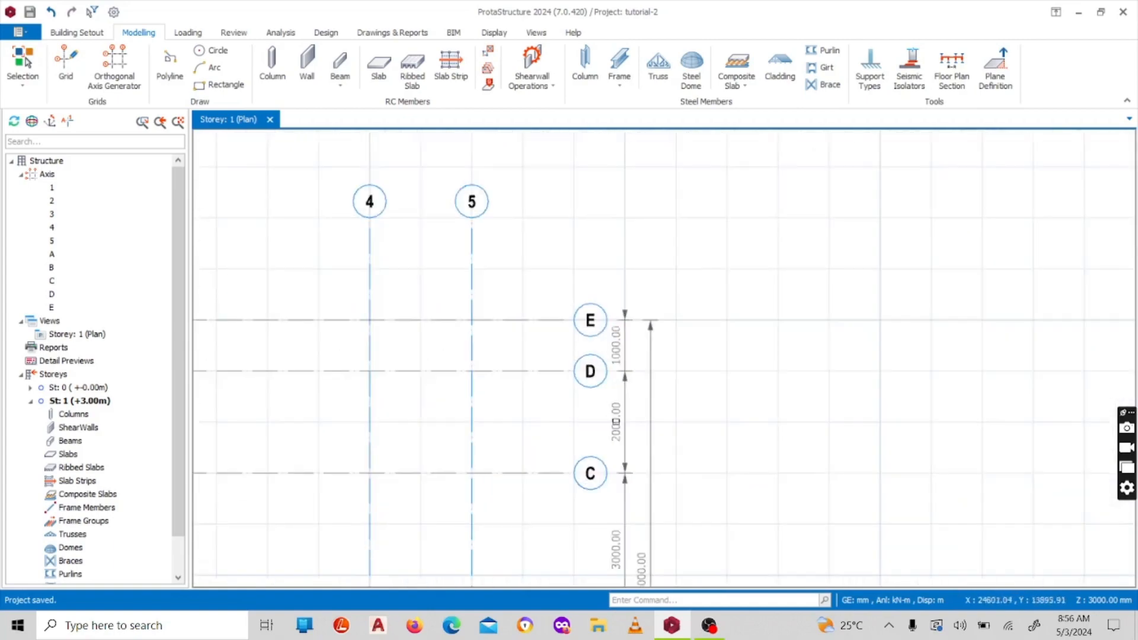
{"action": "scroll", "coordinate": [623, 330], "scroll_direction": "up", "scroll_amount": 1}
{"action": "scroll", "coordinate": [622, 330], "scroll_direction": "down", "scroll_amount": 2}
{"action": "scroll", "coordinate": [684, 265], "scroll_direction": "up", "scroll_amount": 2}
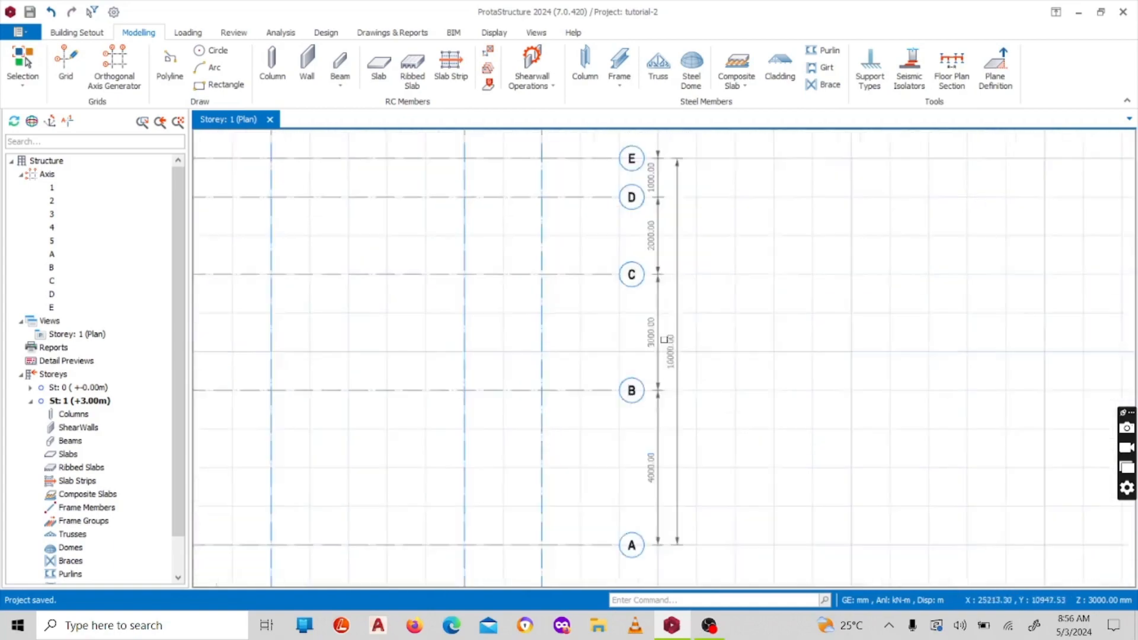
{"action": "scroll", "coordinate": [728, 314], "scroll_direction": "up", "scroll_amount": 1}
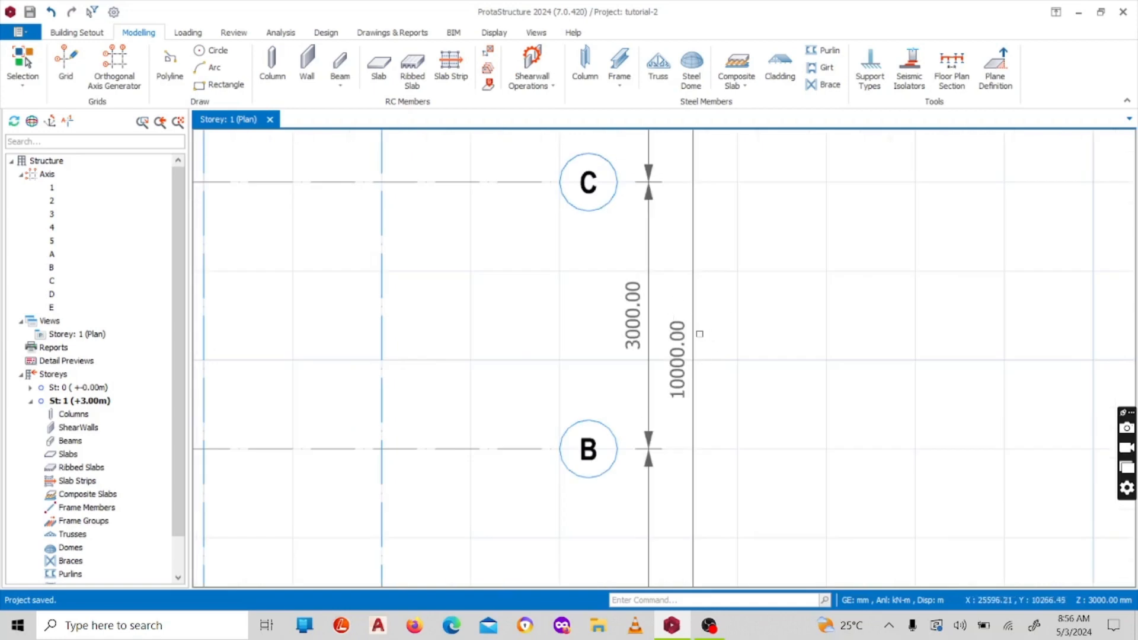
{"action": "scroll", "coordinate": [701, 326], "scroll_direction": "up", "scroll_amount": 1}
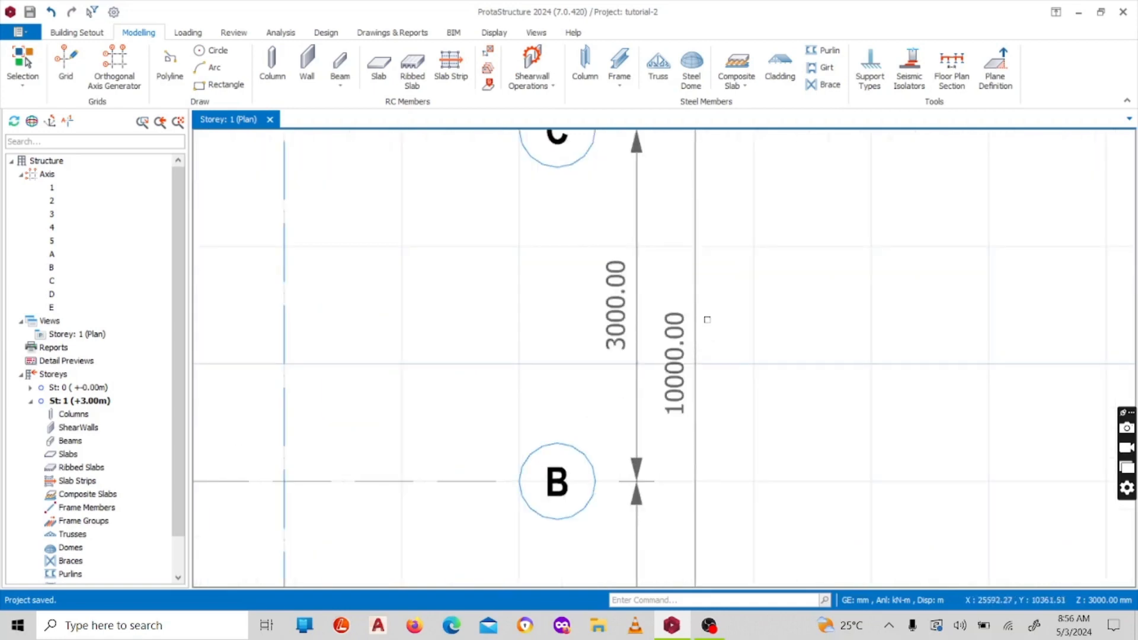
Examine the dimension lines below axes 1 to 5, covering each bay spacing and the overall length of the grid
{"action": "scroll", "coordinate": [707, 313], "scroll_direction": "down", "scroll_amount": 3}
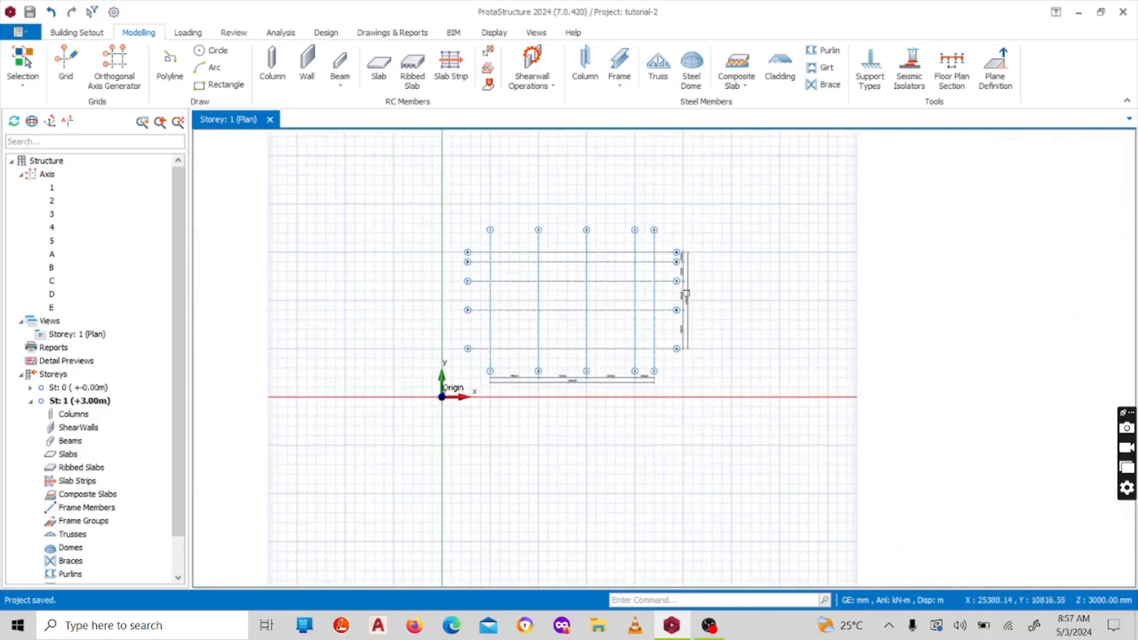
{"action": "scroll", "coordinate": [466, 392], "scroll_direction": "up", "scroll_amount": 3}
{"action": "scroll", "coordinate": [465, 392], "scroll_direction": "down", "scroll_amount": 3}
{"action": "scroll", "coordinate": [468, 370], "scroll_direction": "up", "scroll_amount": 3}
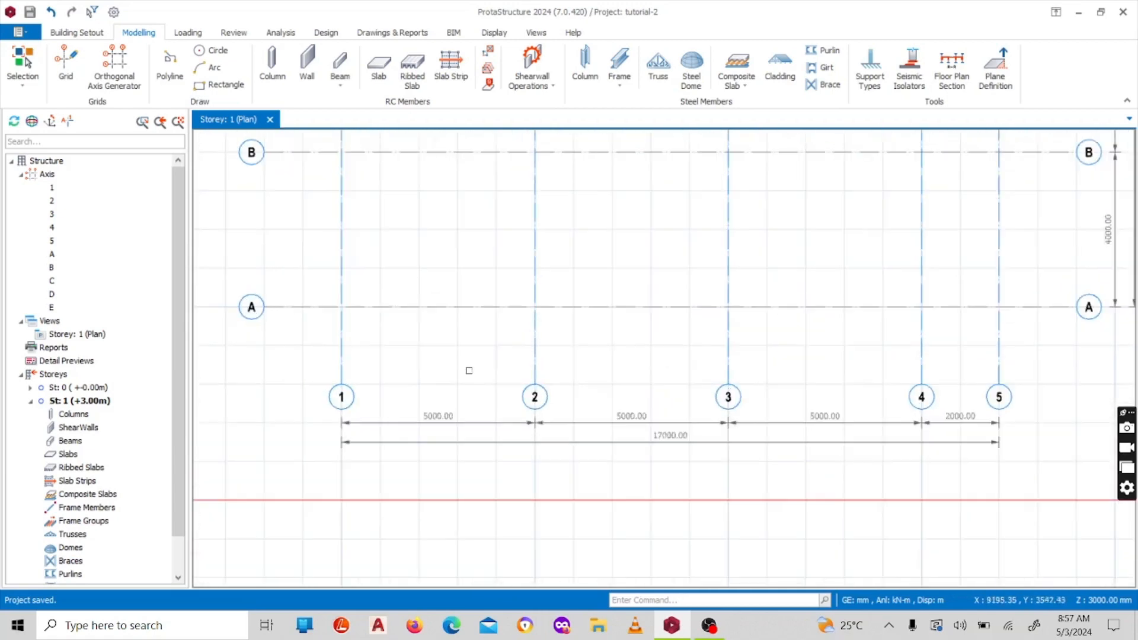
{"action": "scroll", "coordinate": [445, 409], "scroll_direction": "down", "scroll_amount": 2}
{"action": "scroll", "coordinate": [507, 388], "scroll_direction": "up", "scroll_amount": 2}
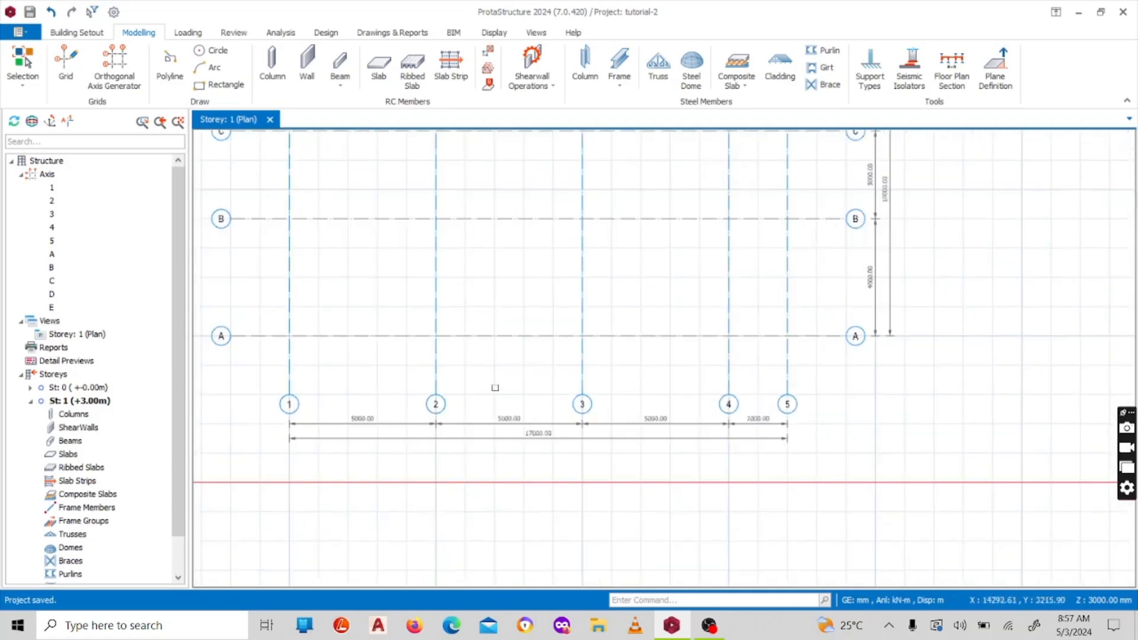
{"action": "scroll", "coordinate": [357, 422], "scroll_direction": "up", "scroll_amount": 2}
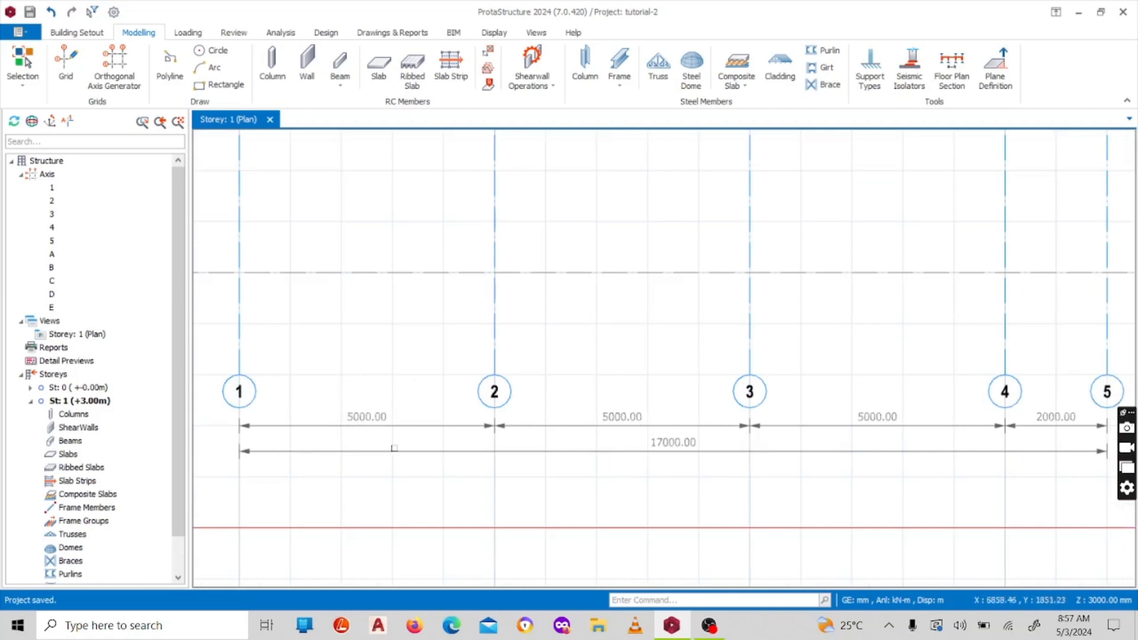
{"action": "scroll", "coordinate": [878, 409], "scroll_direction": "down", "scroll_amount": 3}
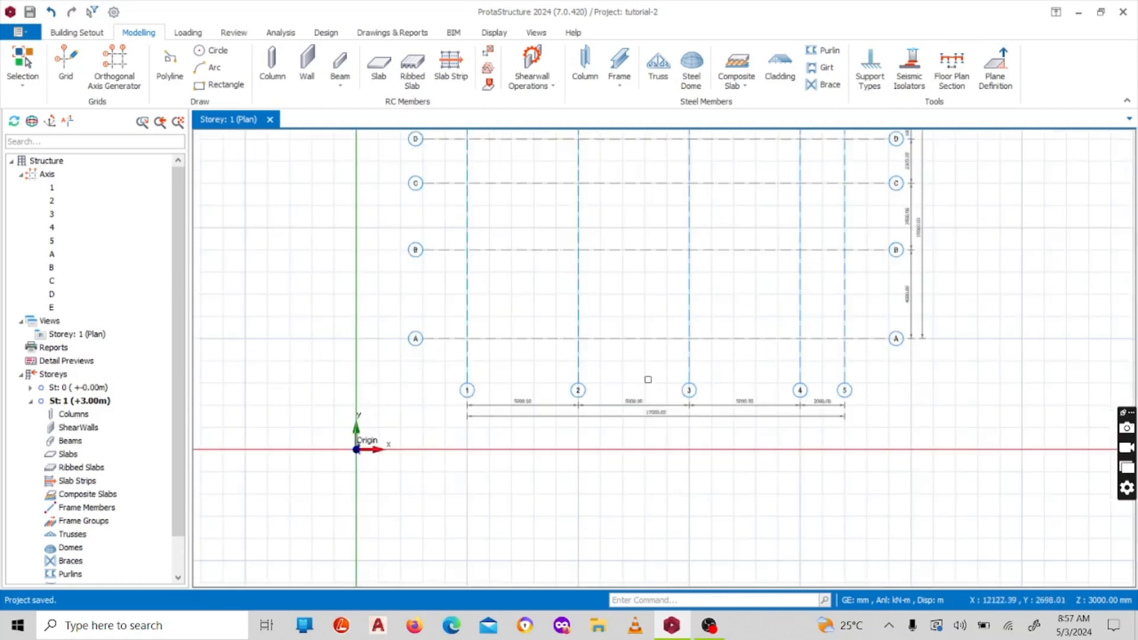
{"action": "scroll", "coordinate": [820, 393], "scroll_direction": "up", "scroll_amount": 5}
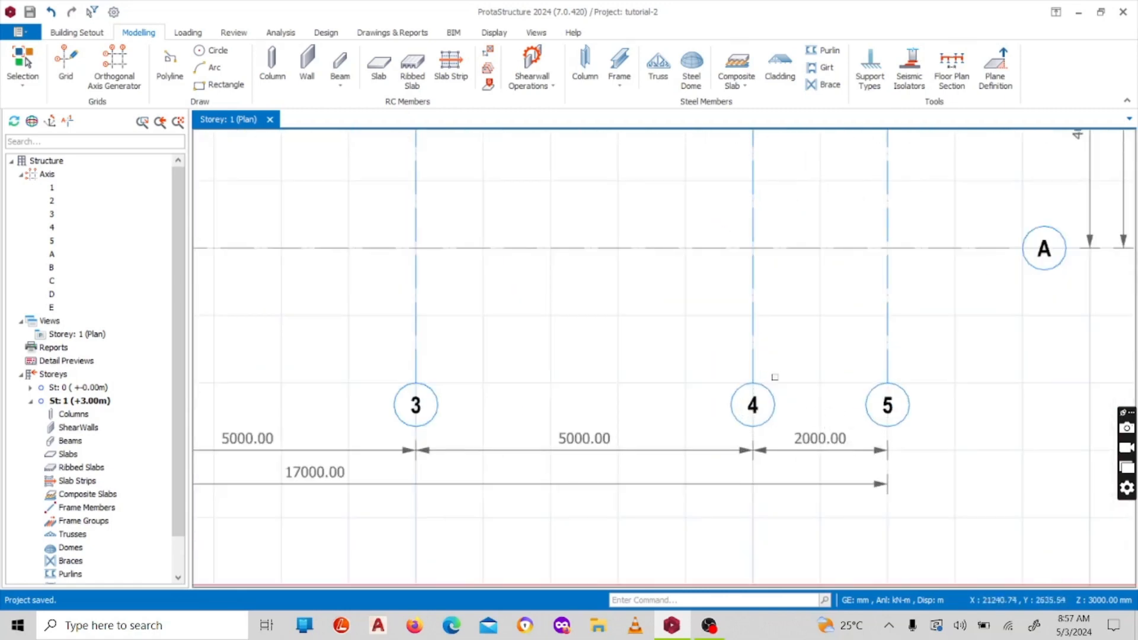
{"action": "scroll", "coordinate": [774, 377], "scroll_direction": "down", "scroll_amount": 3}
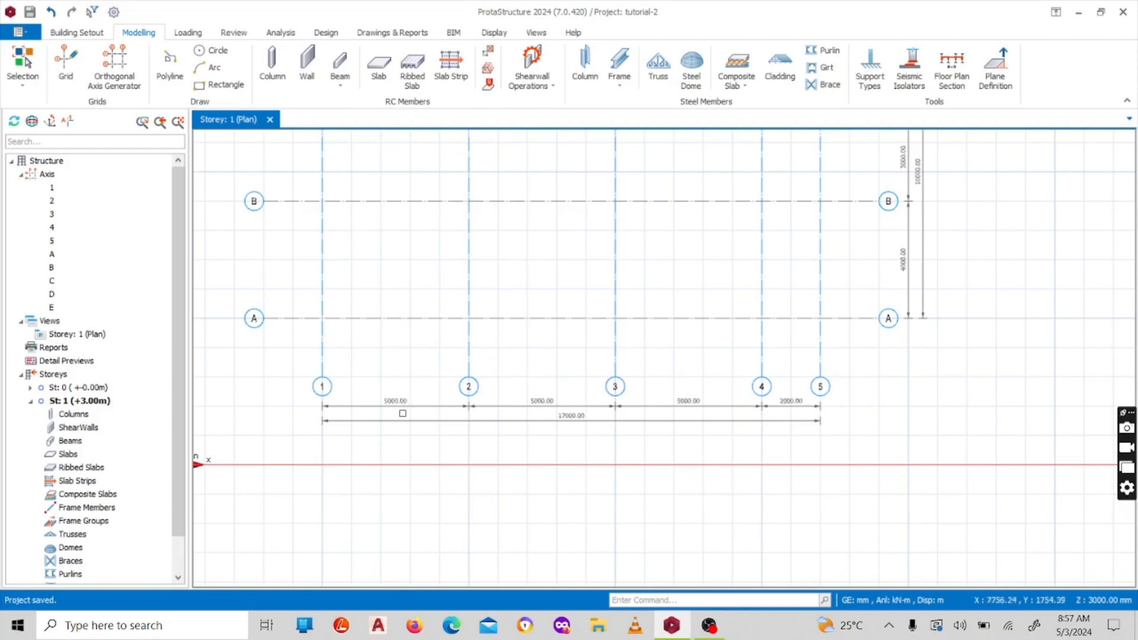
Review the complete orthogonal grid of axes 1 to 5 and A to E and its position relative to the origin
{"action": "scroll", "coordinate": [556, 350], "scroll_direction": "down", "scroll_amount": 4}
{"action": "scroll", "coordinate": [508, 219], "scroll_direction": "up", "scroll_amount": 2}
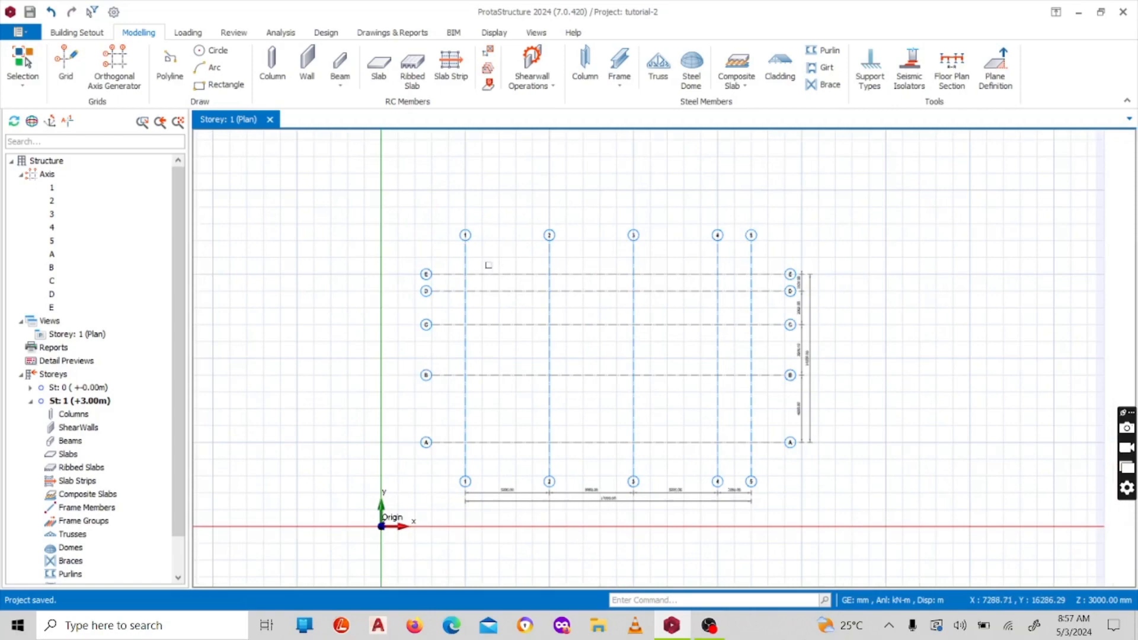
{"action": "scroll", "coordinate": [489, 264], "scroll_direction": "down", "scroll_amount": 2}
{"action": "scroll", "coordinate": [474, 272], "scroll_direction": "up", "scroll_amount": 1}
{"action": "scroll", "coordinate": [465, 276], "scroll_direction": "down", "scroll_amount": 1}
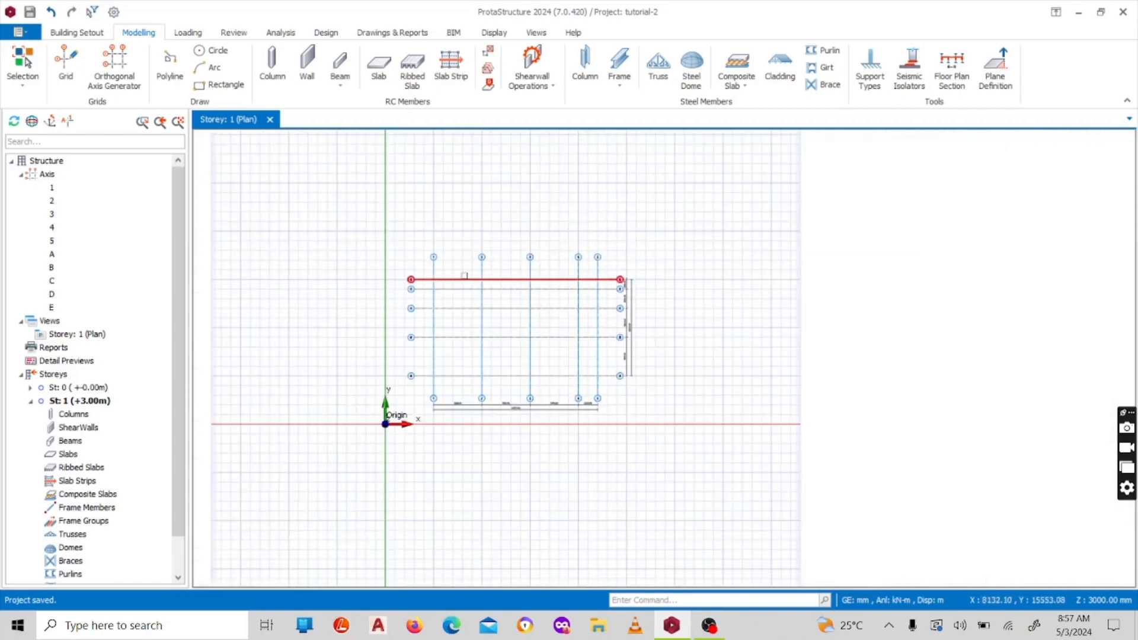
{"action": "scroll", "coordinate": [464, 276], "scroll_direction": "up", "scroll_amount": 1}
{"action": "scroll", "coordinate": [501, 275], "scroll_direction": "down", "scroll_amount": 1}
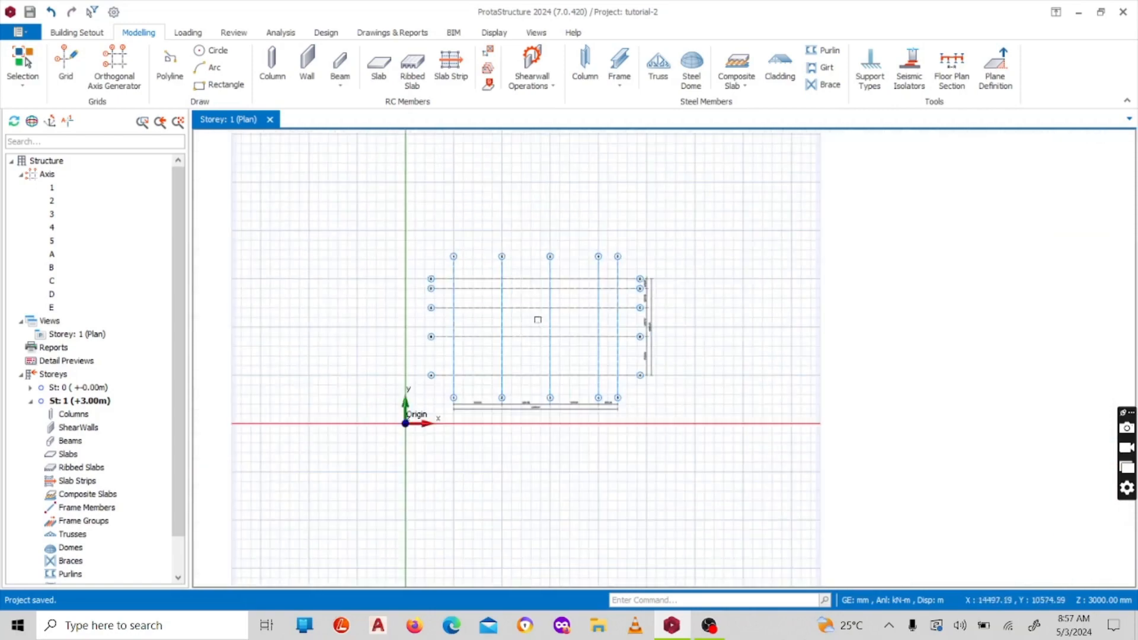
{"action": "scroll", "coordinate": [475, 261], "scroll_direction": "up", "scroll_amount": 1}
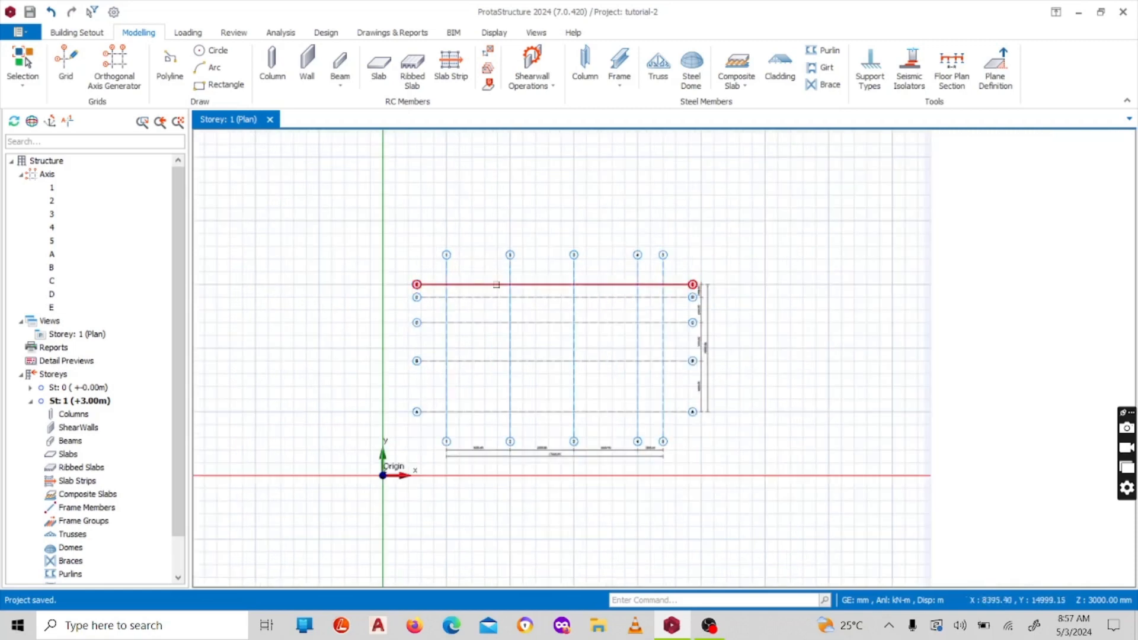
{"action": "scroll", "coordinate": [501, 275], "scroll_direction": "up", "scroll_amount": 1}
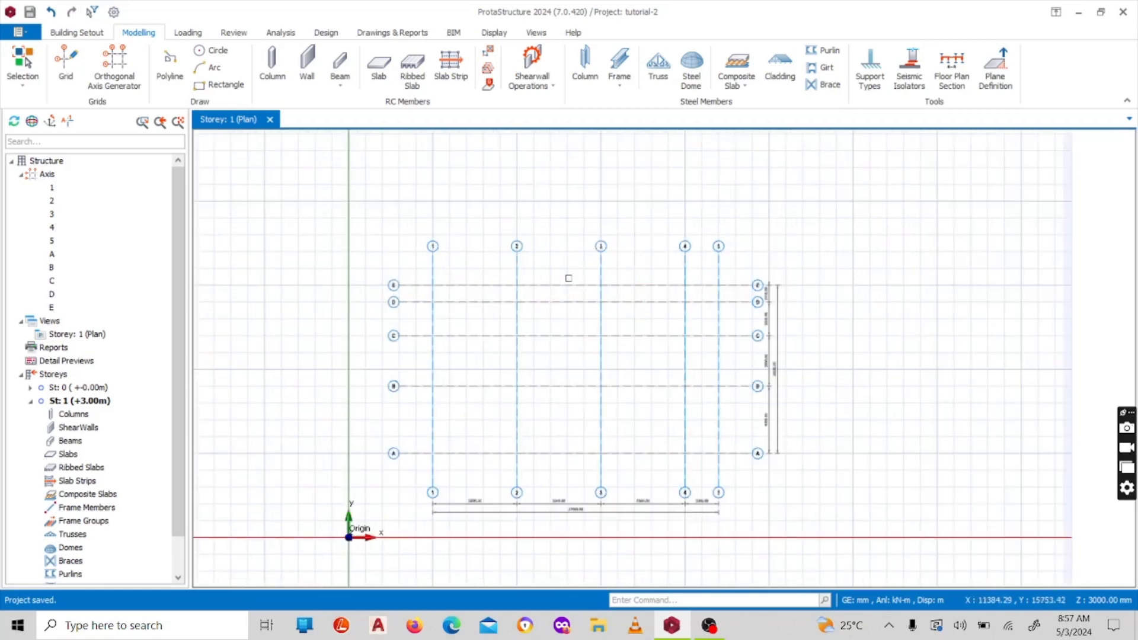